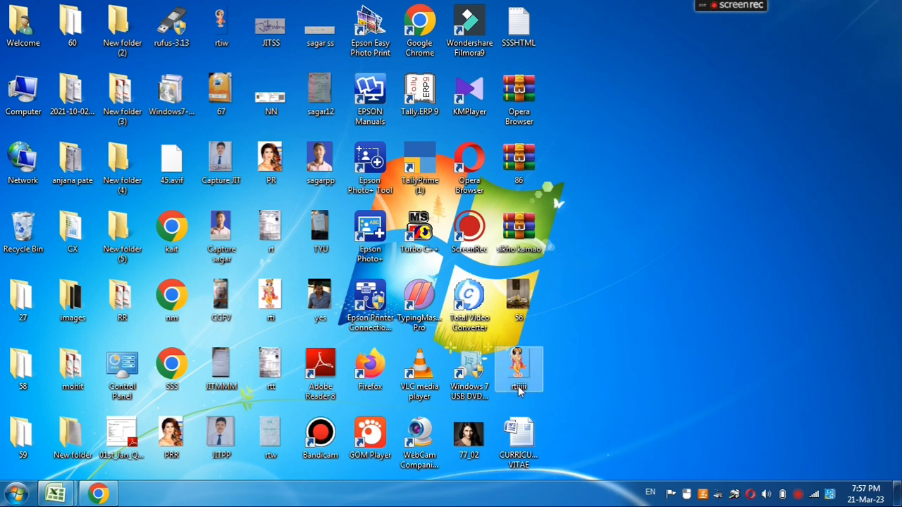
- Bring Chrome back up and close all the old MPOnline and CounterBase form tabs
{"action": "left_click", "coordinate": [98, 493]}
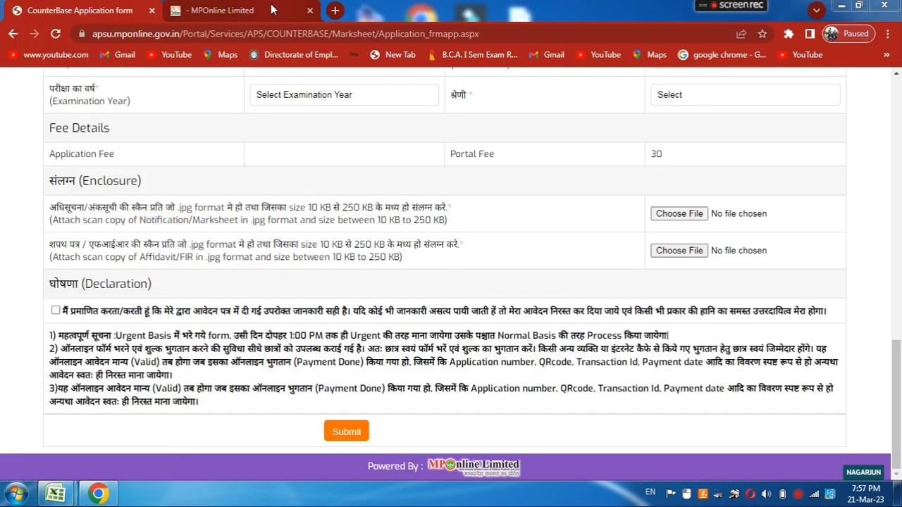
{"action": "left_click", "coordinate": [275, 9]}
{"action": "left_click", "coordinate": [310, 10]}
{"action": "left_click", "coordinate": [310, 10]}
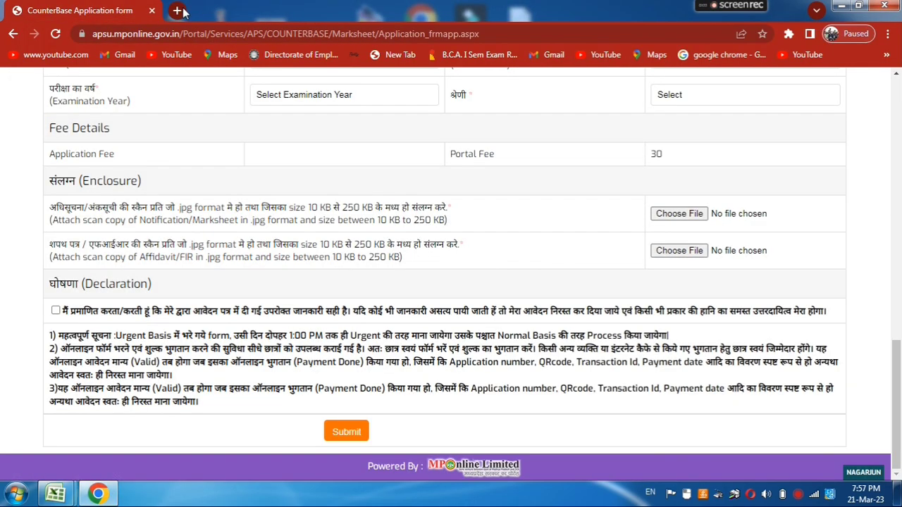
{"action": "left_click", "coordinate": [174, 9]}
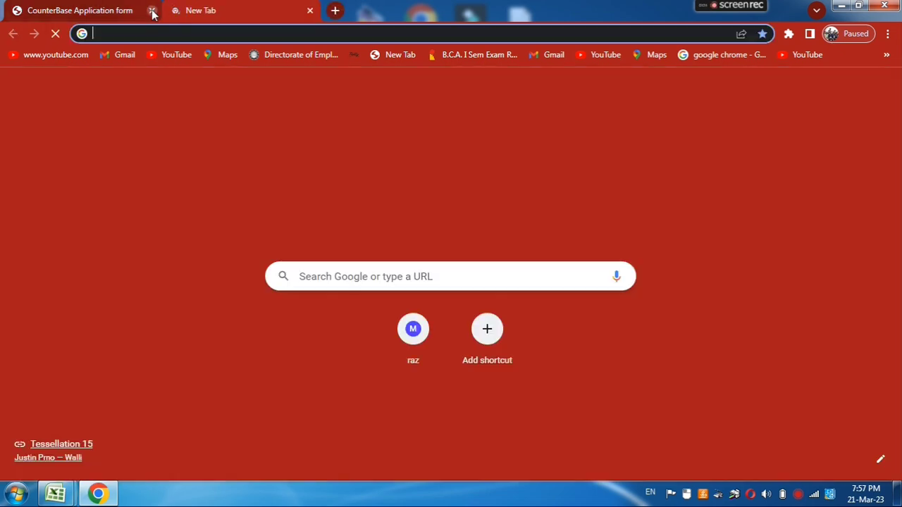
{"action": "left_click", "coordinate": [152, 11]}
{"action": "left_click", "coordinate": [152, 11]}
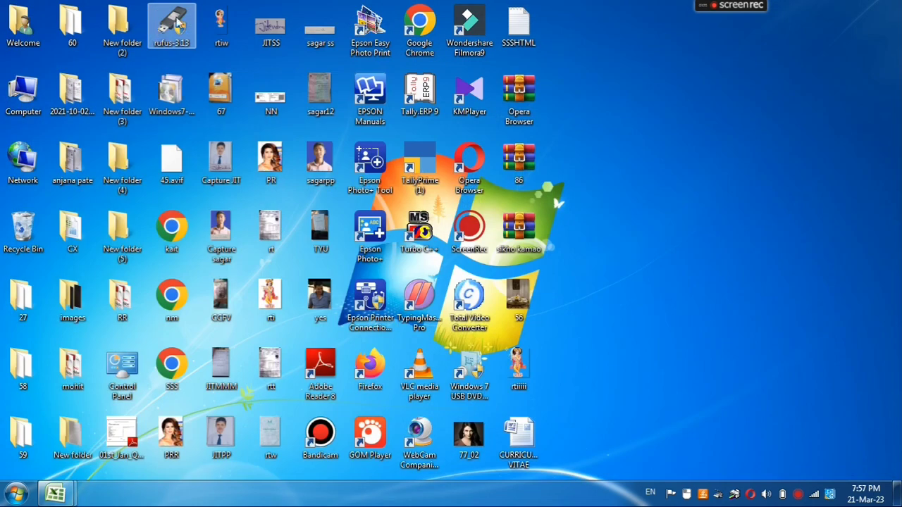
- Relaunch Google Chrome from the Start menu and search Google for 'mpbscc.mponline'
{"action": "left_click", "coordinate": [15, 494]}
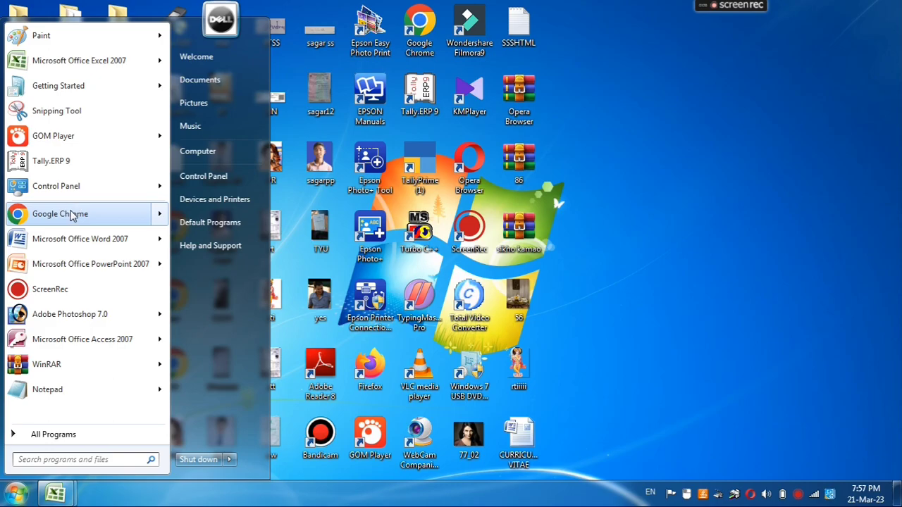
{"action": "left_click", "coordinate": [74, 156]}
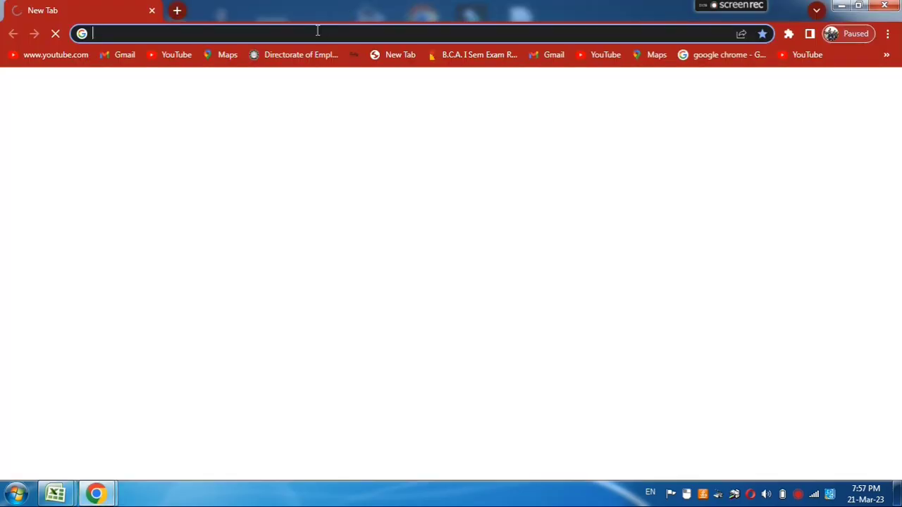
{"action": "left_click", "coordinate": [317, 30]}
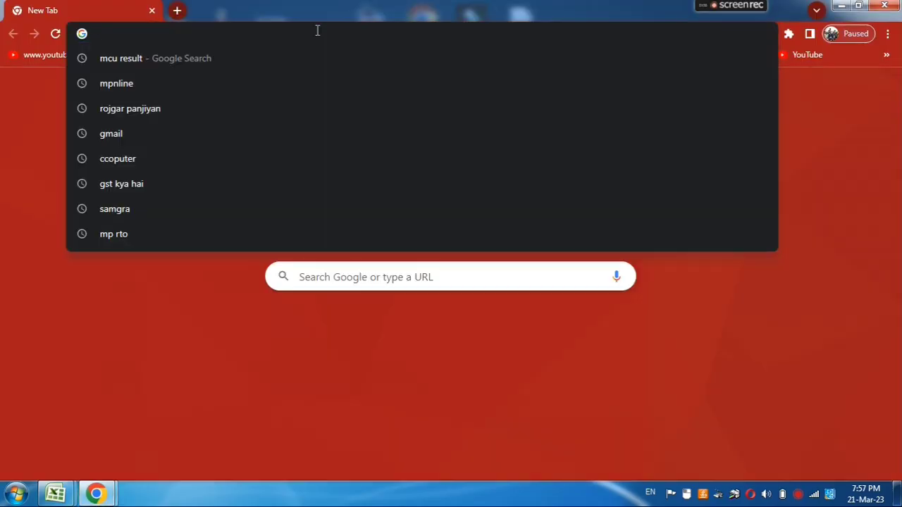
{"action": "type", "text": "mpbs"}
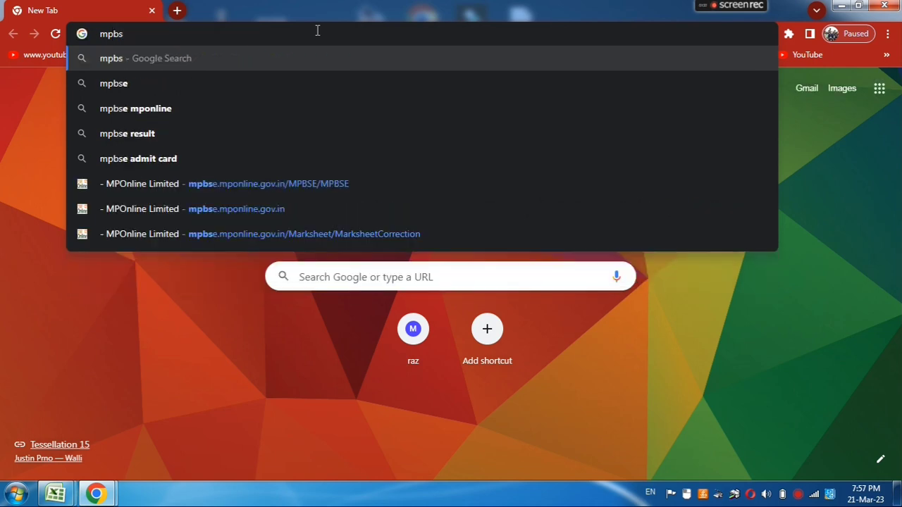
{"action": "type", "text": "cc.mp"}
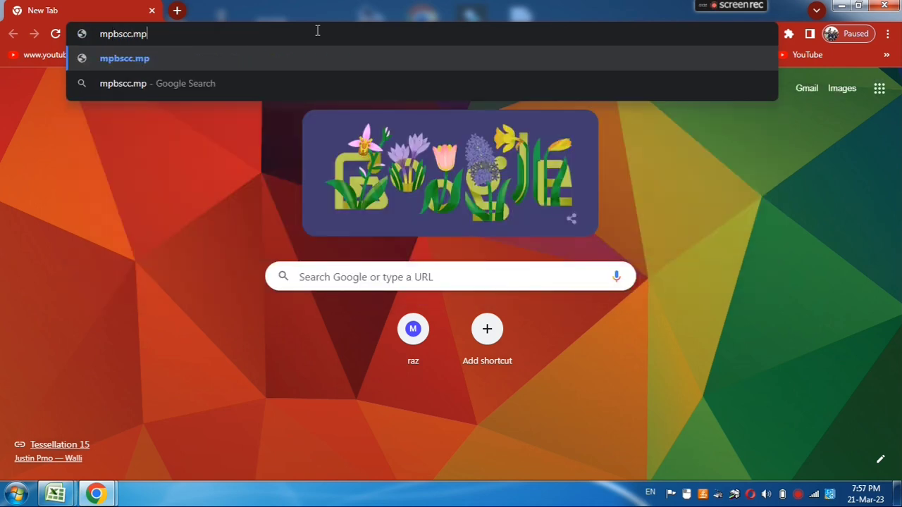
{"action": "type", "text": "online"}
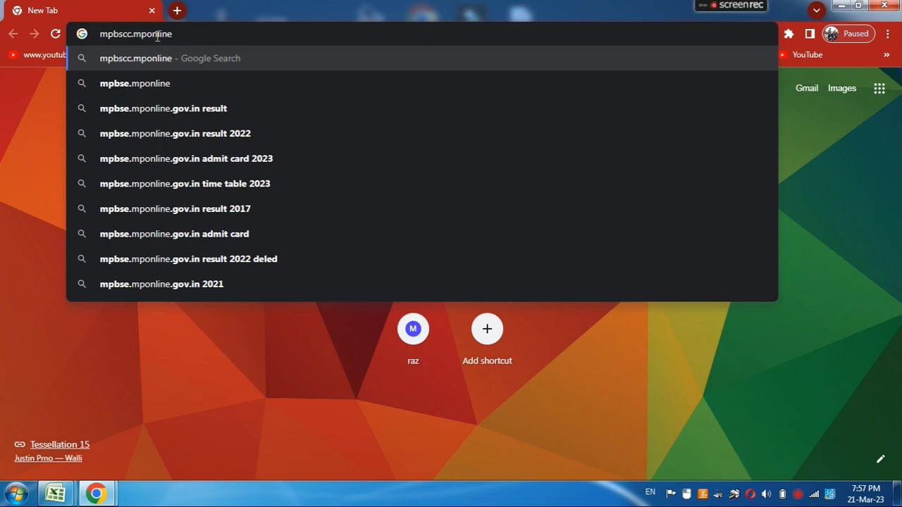
{"action": "key", "text": "Return"}
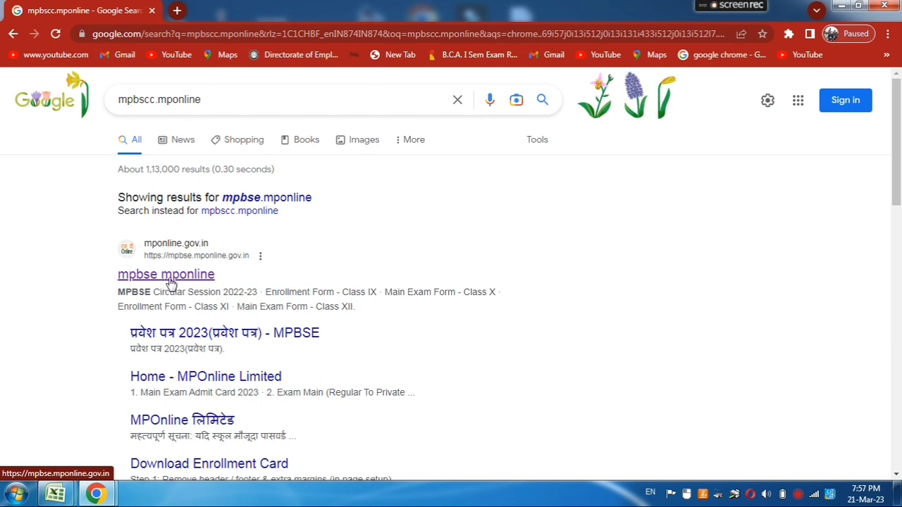
- Open the mpbse mponline site and its Counter Based Forms listing
{"action": "left_click", "coordinate": [171, 283]}
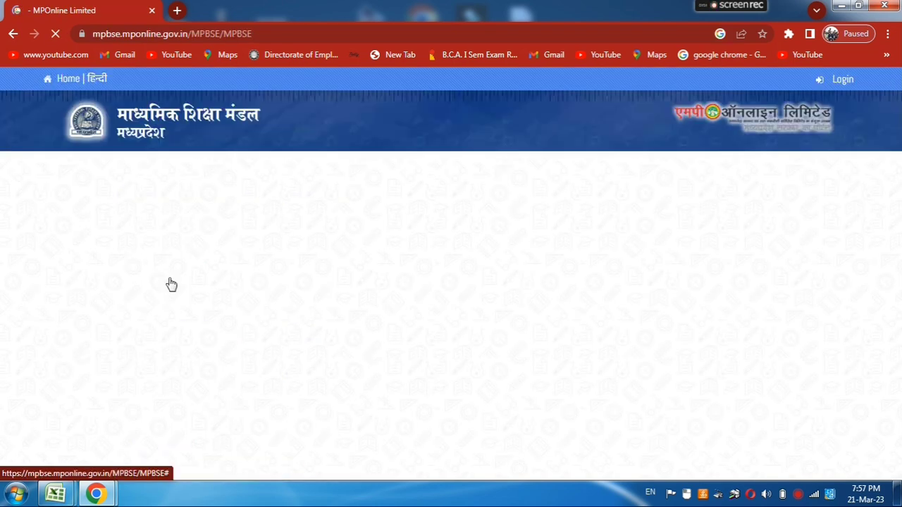
{"action": "scroll", "coordinate": [427, 307], "scroll_direction": "down", "scroll_amount": 3}
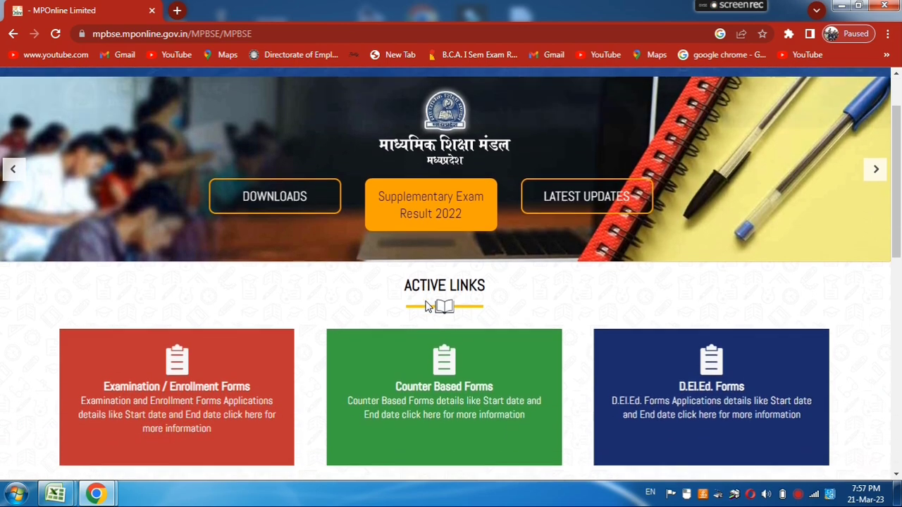
{"action": "scroll", "coordinate": [427, 307], "scroll_direction": "up", "scroll_amount": 1}
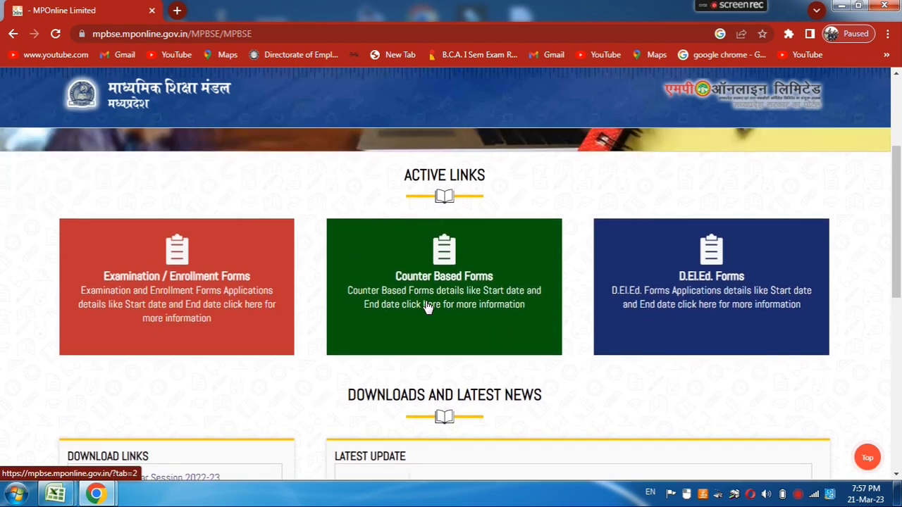
{"action": "scroll", "coordinate": [427, 307], "scroll_direction": "down", "scroll_amount": 1}
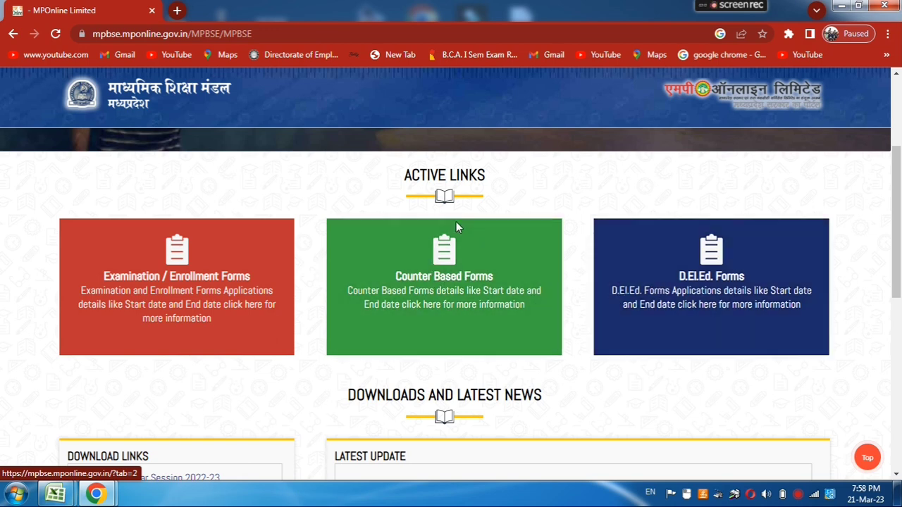
{"action": "left_click", "coordinate": [456, 279]}
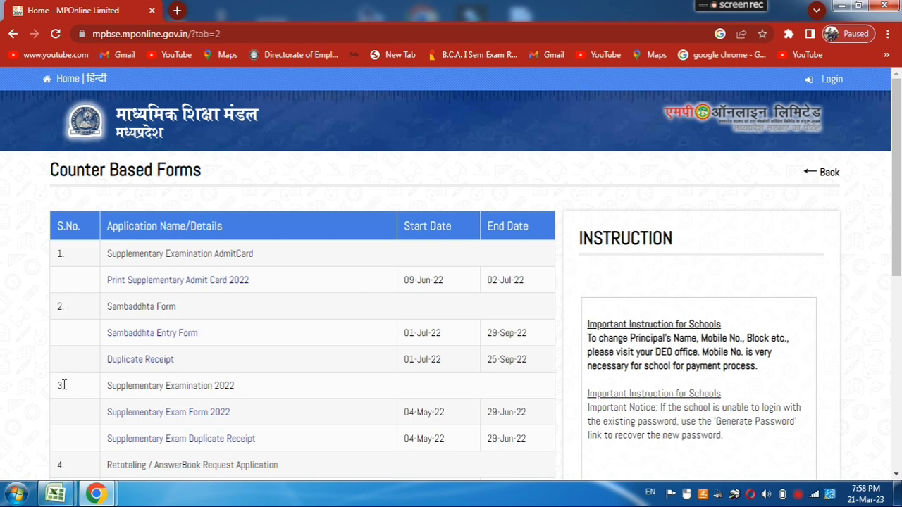
- Open the duplicate/correction Application Entry Form under section 5
{"action": "scroll", "coordinate": [62, 384], "scroll_direction": "down", "scroll_amount": 5}
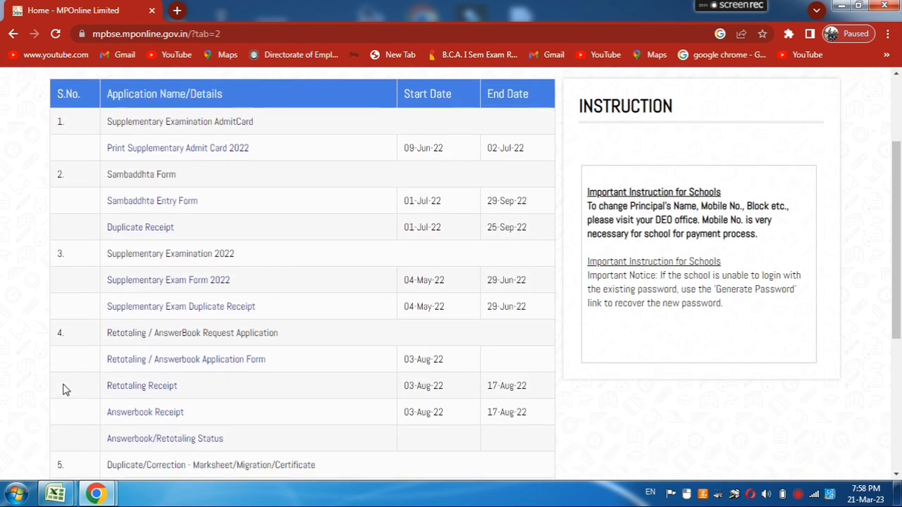
{"action": "scroll", "coordinate": [62, 389], "scroll_direction": "down", "scroll_amount": 1}
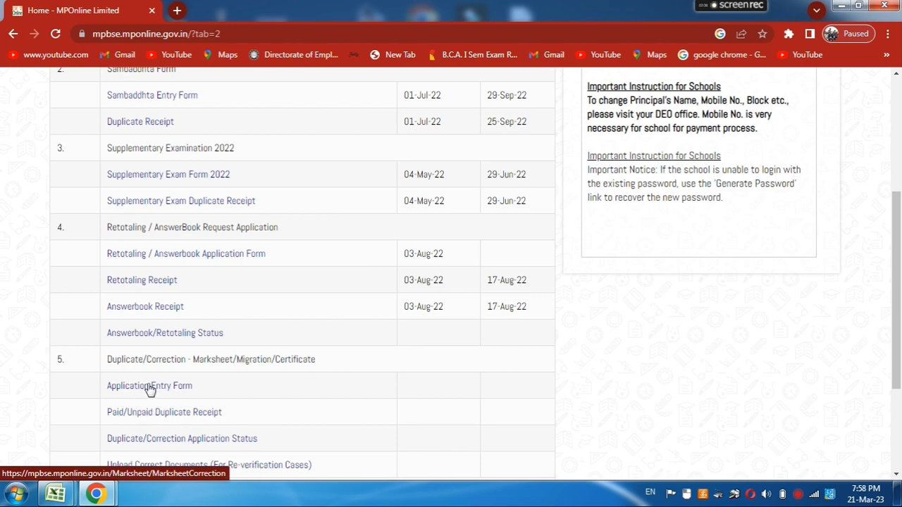
{"action": "left_click", "coordinate": [149, 388]}
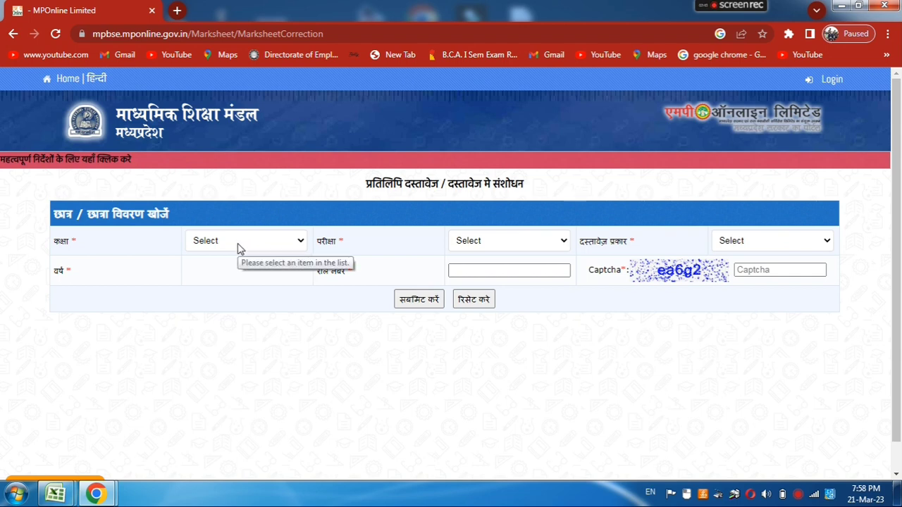
- Choose class 12th, Main examination, document type Duplicate Marksheet and exam year 2020
{"action": "left_click", "coordinate": [238, 246]}
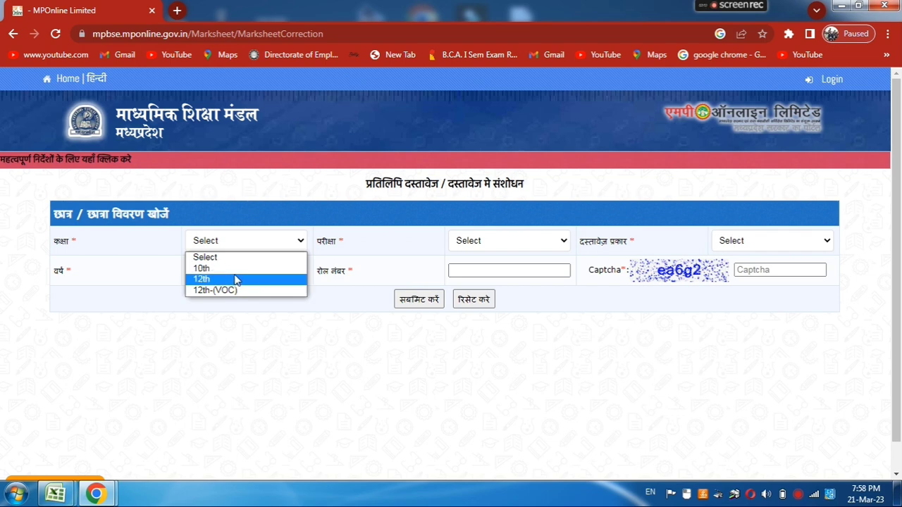
{"action": "left_click", "coordinate": [226, 281]}
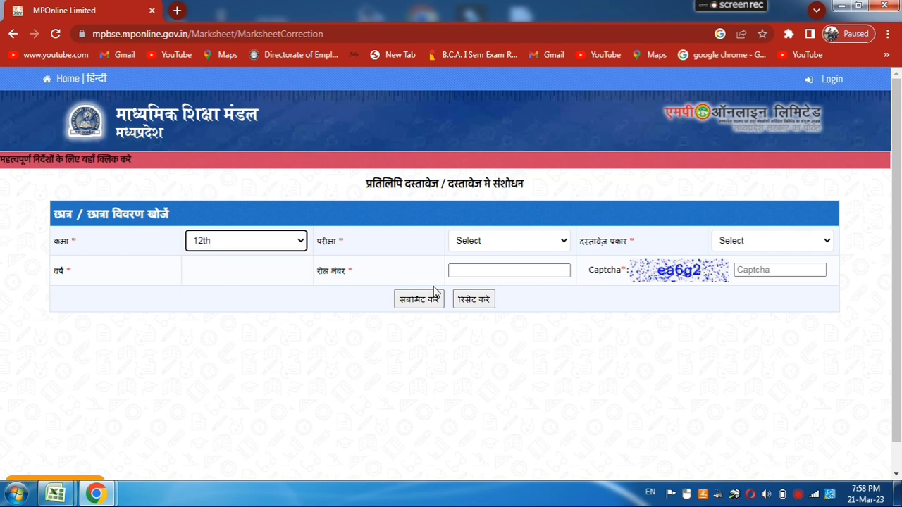
{"action": "left_click", "coordinate": [476, 246]}
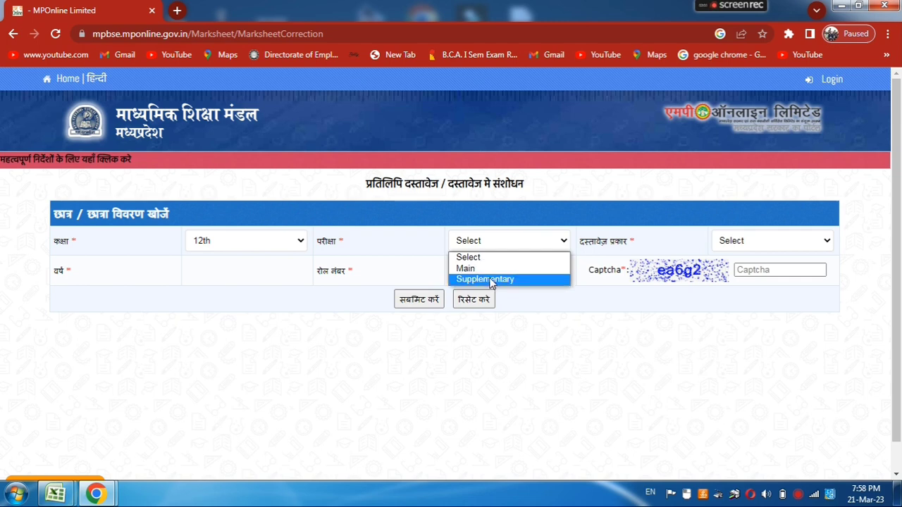
{"action": "left_click", "coordinate": [487, 273]}
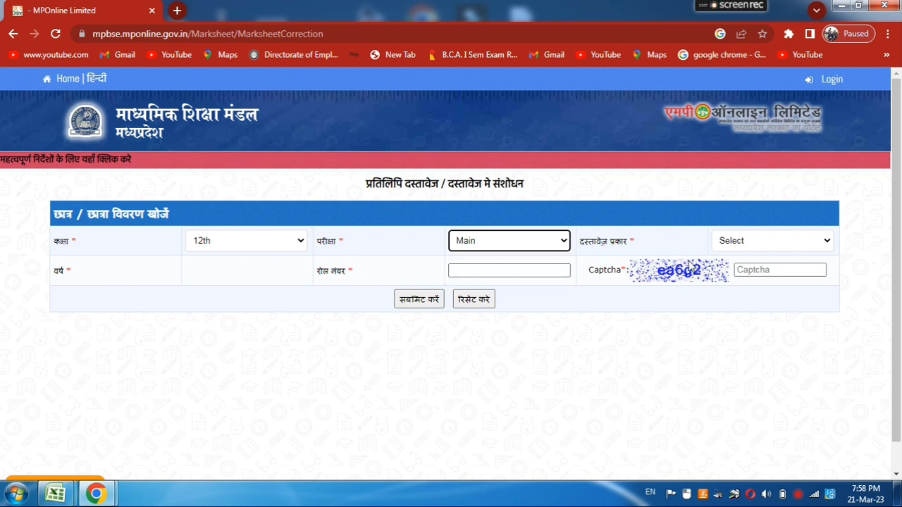
{"action": "left_click", "coordinate": [726, 244]}
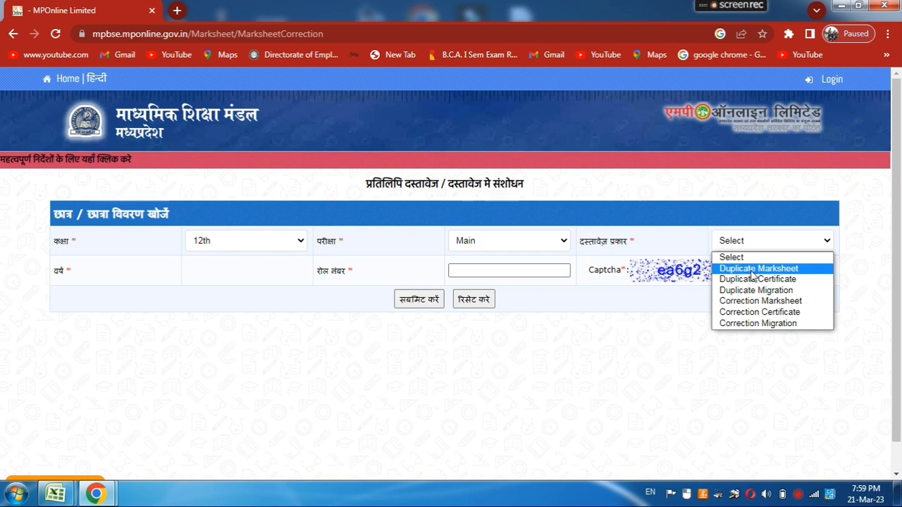
{"action": "left_click", "coordinate": [751, 272]}
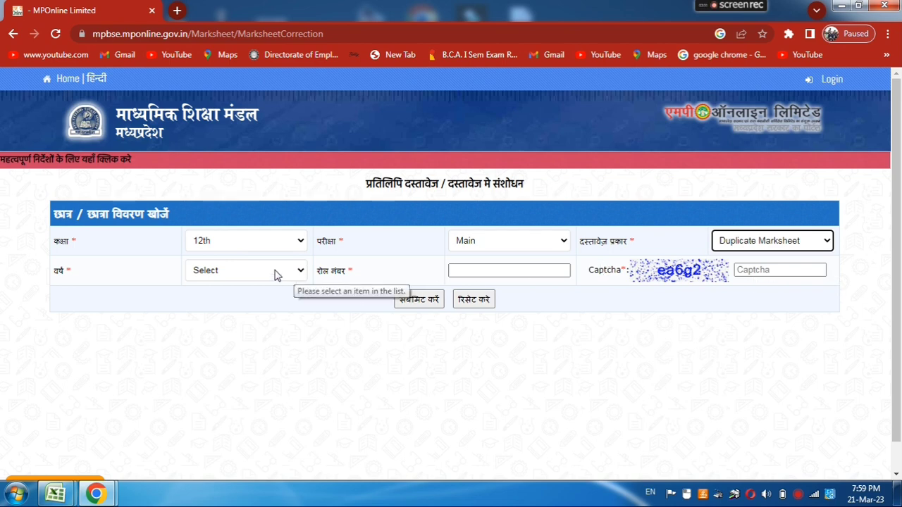
{"action": "left_click", "coordinate": [277, 274]}
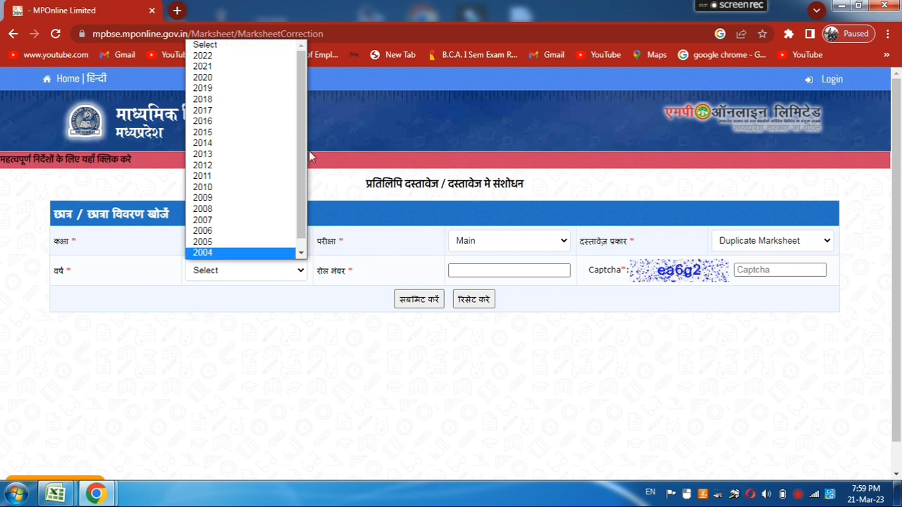
{"action": "left_click", "coordinate": [207, 78]}
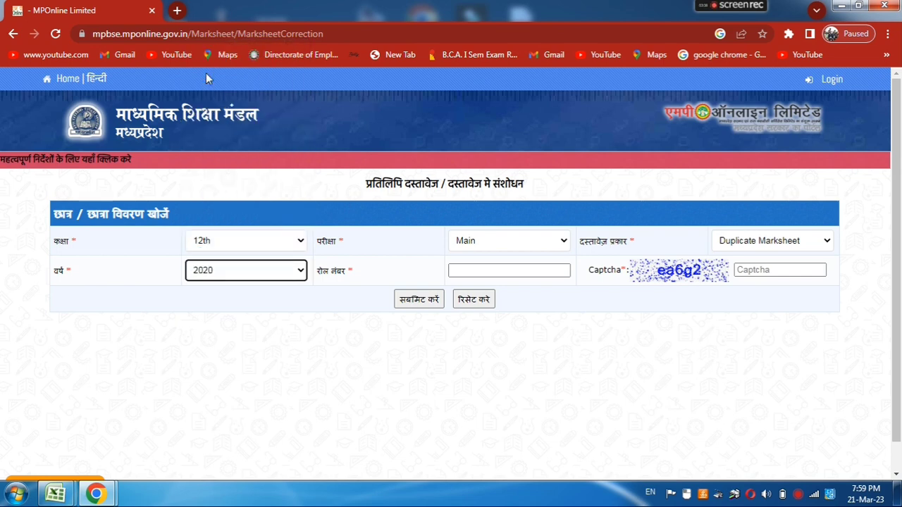
- Enter the student's roll number and the captcha text, then submit the search
{"action": "left_click", "coordinate": [466, 269]}
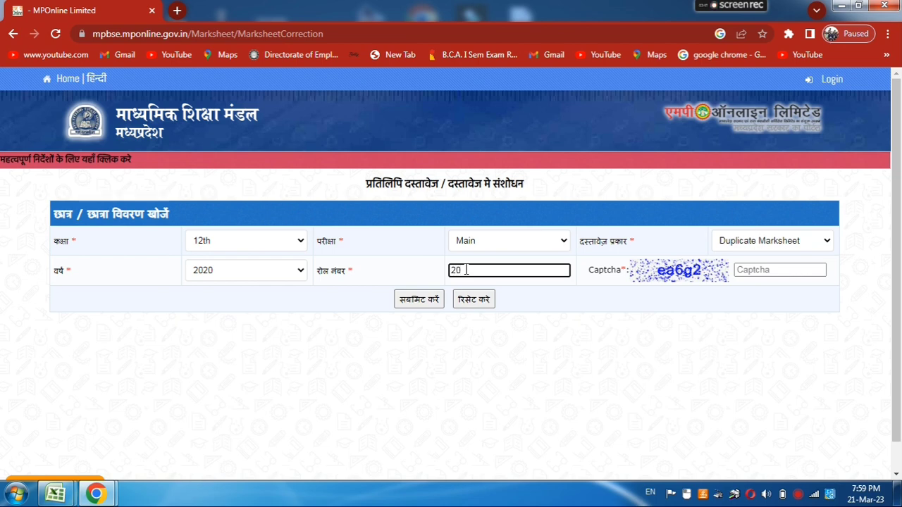
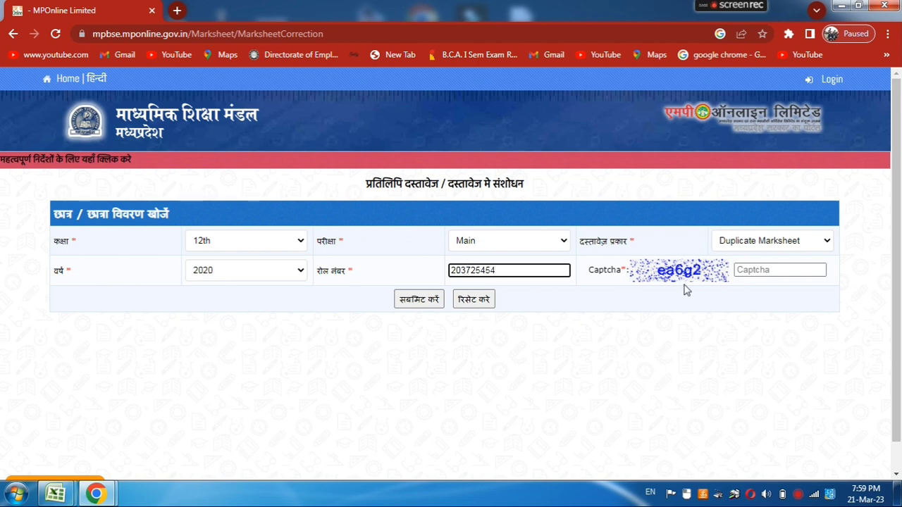
{"action": "left_click", "coordinate": [745, 270]}
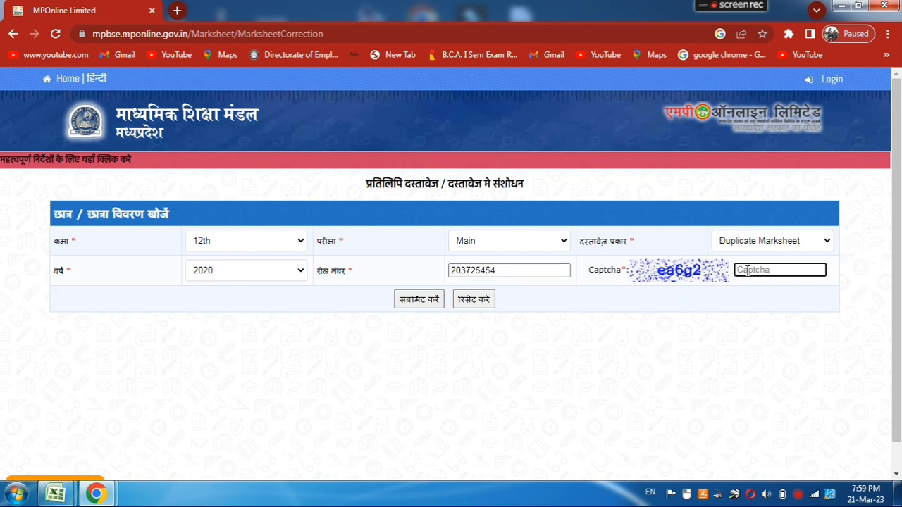
{"action": "type", "text": "e"}
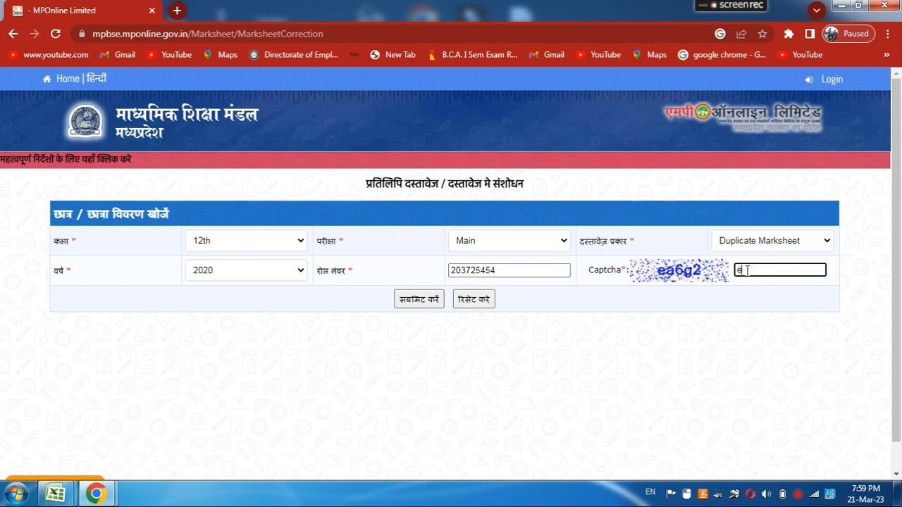
{"action": "type", "text": "a6g2"}
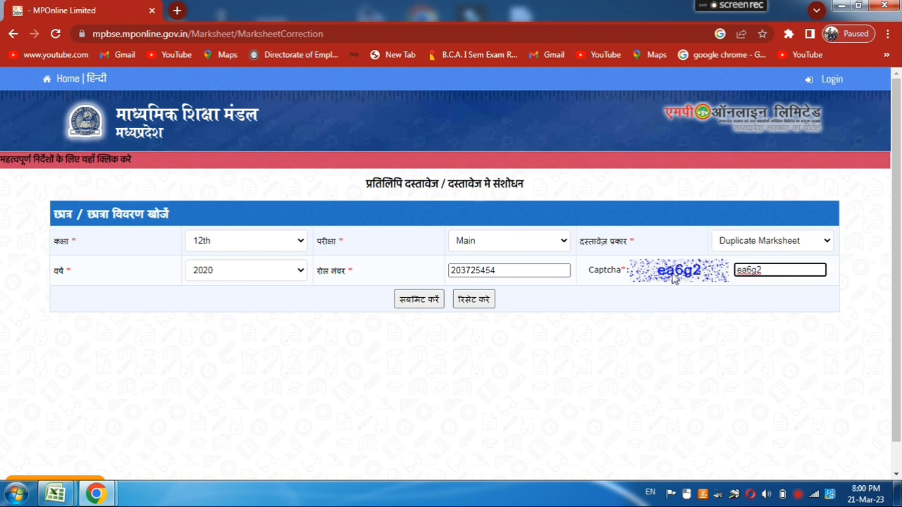
{"action": "left_click", "coordinate": [415, 301]}
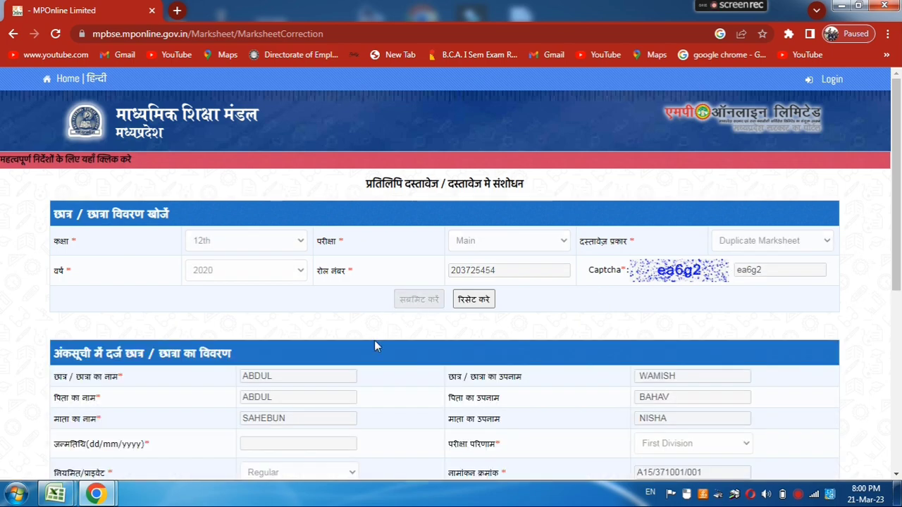
- Scroll down to the ID proof and correspondence address sections
{"action": "scroll", "coordinate": [350, 371], "scroll_direction": "down", "scroll_amount": 2}
{"action": "scroll", "coordinate": [349, 371], "scroll_direction": "down", "scroll_amount": 3}
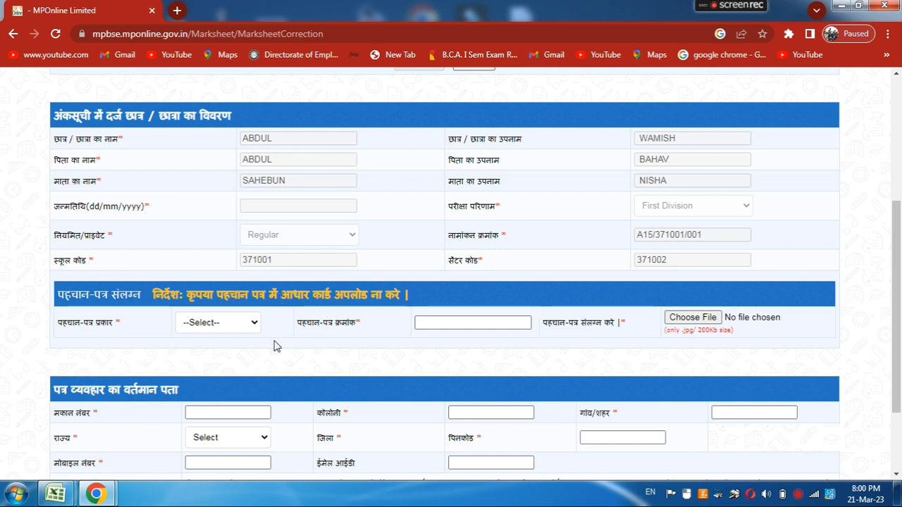
- Set the ID proof type to Pan Card, enter the card number, and open the file chooser
{"action": "left_click", "coordinate": [213, 324]}
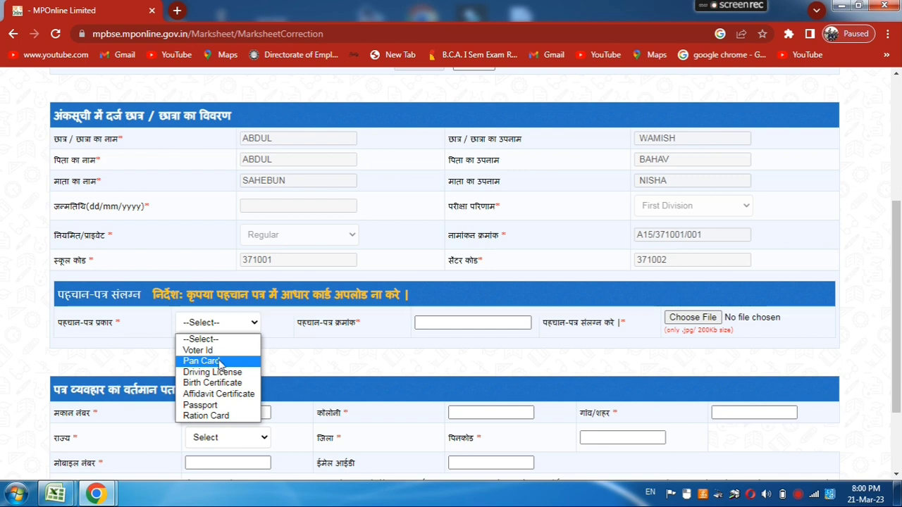
{"action": "left_click", "coordinate": [220, 362]}
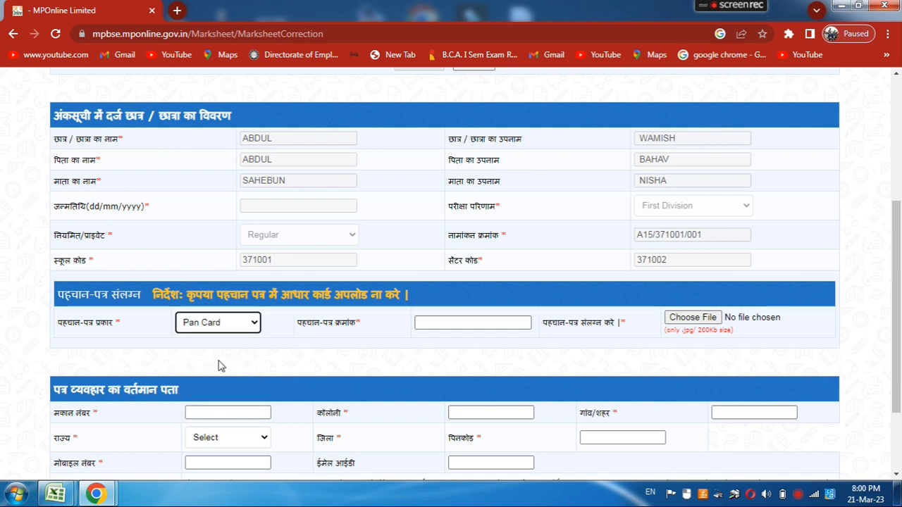
{"action": "left_click", "coordinate": [427, 326]}
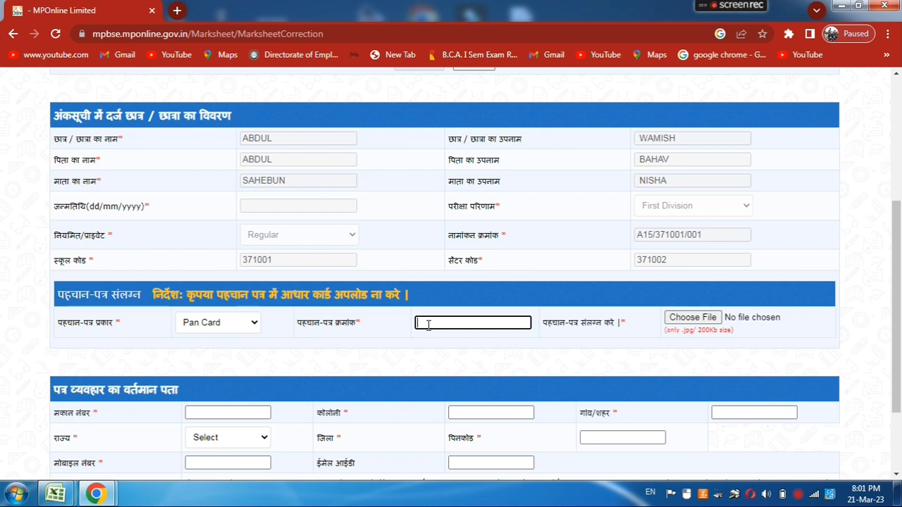
{"action": "type", "text": "fsfhfhff8757857858"}
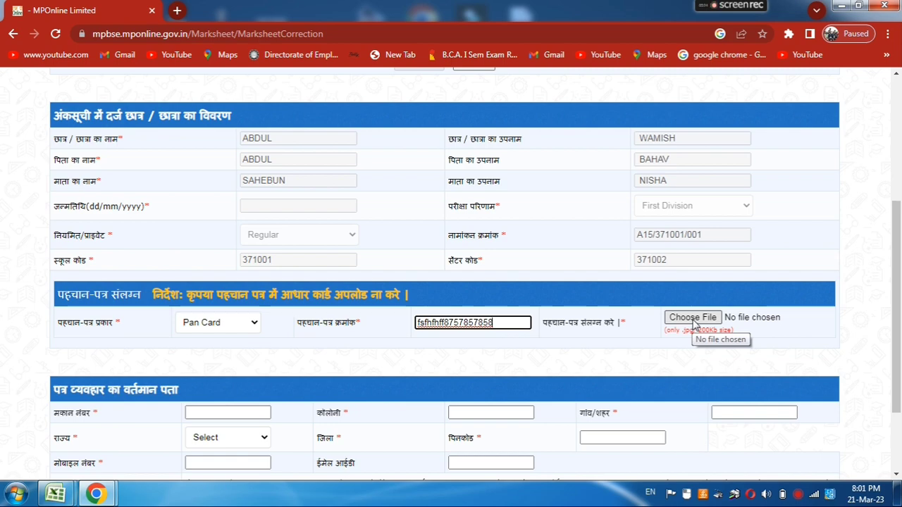
{"action": "left_click", "coordinate": [693, 320]}
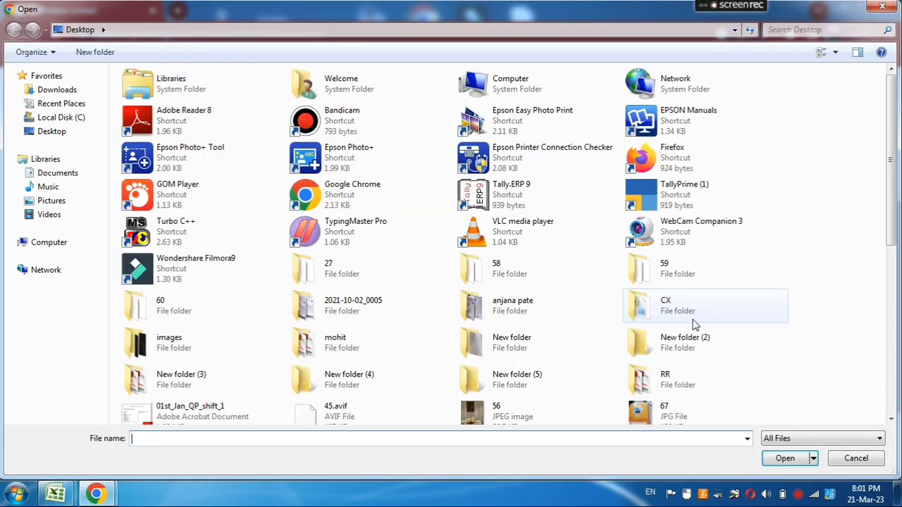
- Attach 56.jpeg from the Desktop as the Pan Card proof document
{"action": "left_click", "coordinate": [512, 417]}
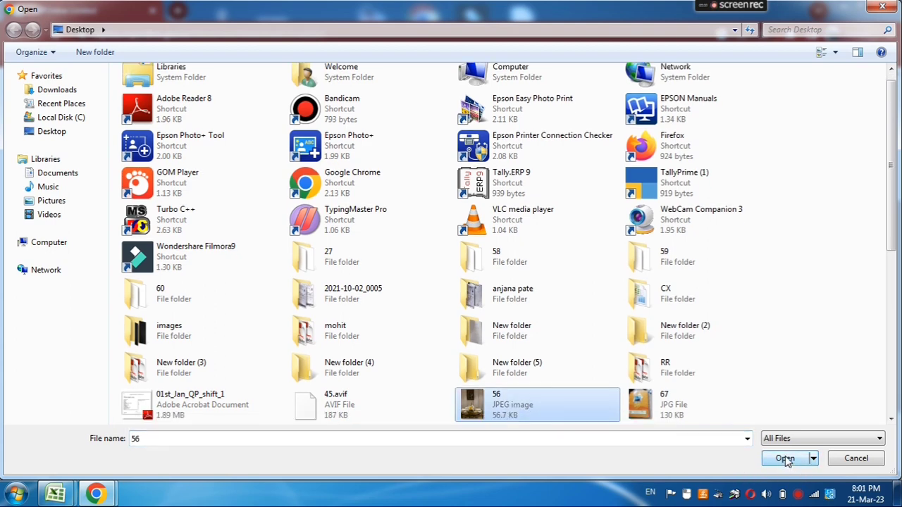
{"action": "left_click", "coordinate": [786, 459]}
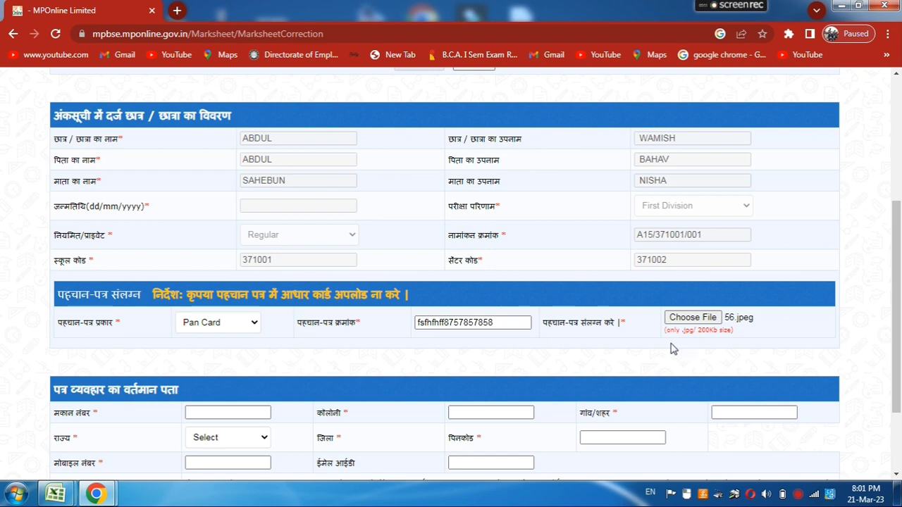
{"action": "scroll", "coordinate": [672, 349], "scroll_direction": "down", "scroll_amount": 3}
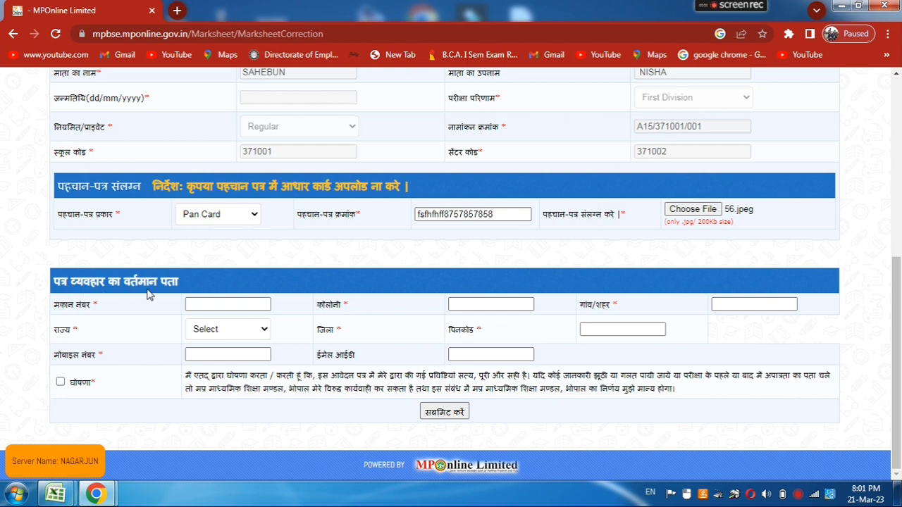
- Fill in the house number, colony and town of the correspondence address
{"action": "left_click", "coordinate": [196, 304]}
{"action": "type", "text": "jfff"}
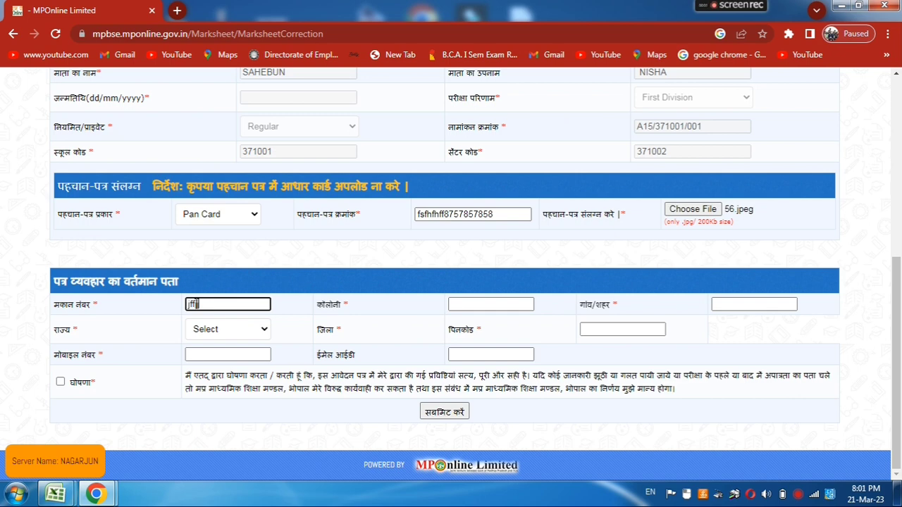
{"action": "key", "text": "Tab"}
{"action": "type", "text": "jEJFJF"}
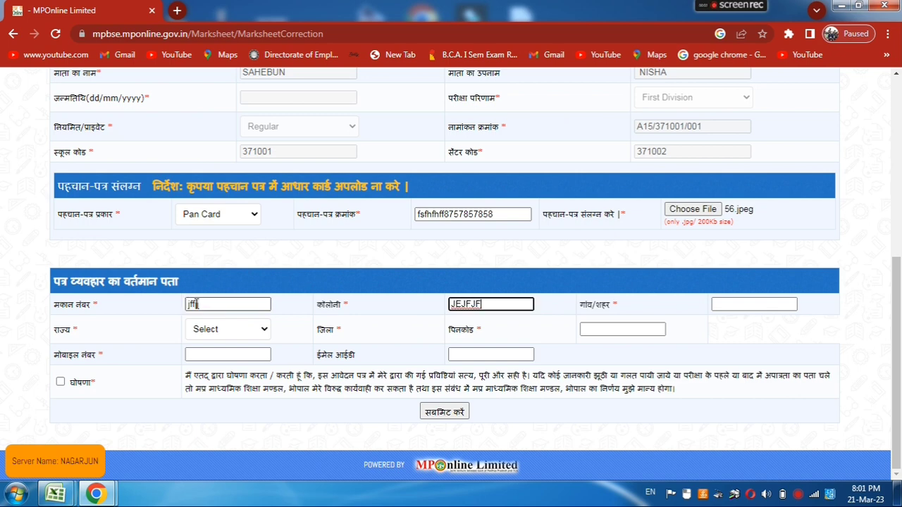
{"action": "key", "text": "Tab"}
{"action": "type", "text": "DJFSJJ"}
{"action": "key", "text": "Tab"}
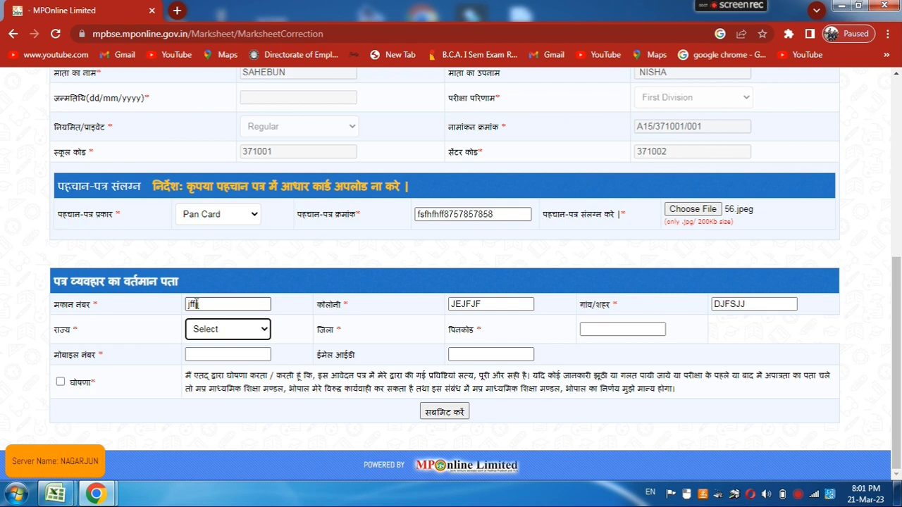
- Choose state Madhya Pradesh and district REWA, then enter the pincode
{"action": "left_click", "coordinate": [223, 333]}
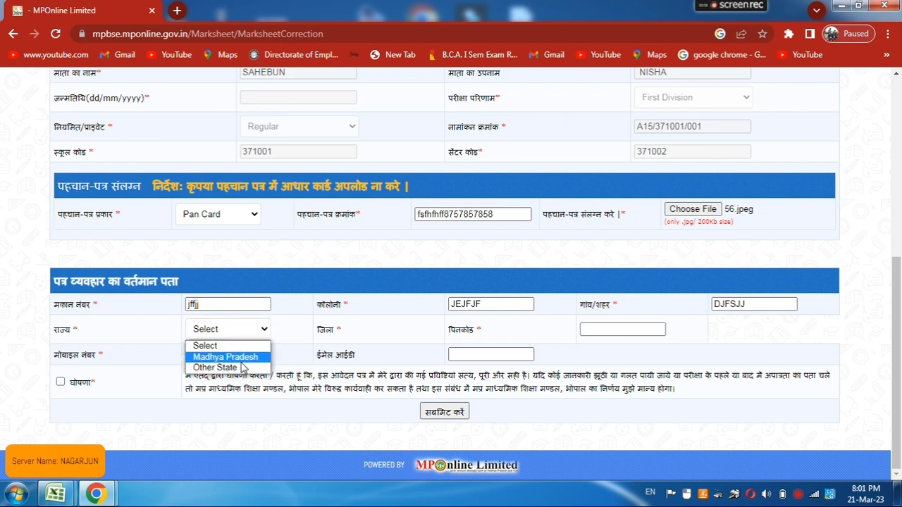
{"action": "left_click", "coordinate": [226, 357]}
{"action": "left_click", "coordinate": [496, 333]}
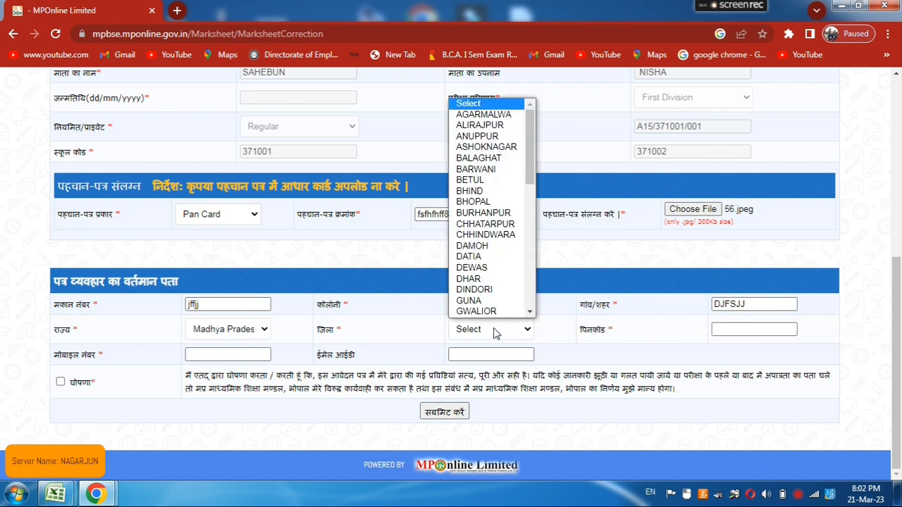
{"action": "key", "text": "r"}
{"action": "key", "text": "e"}
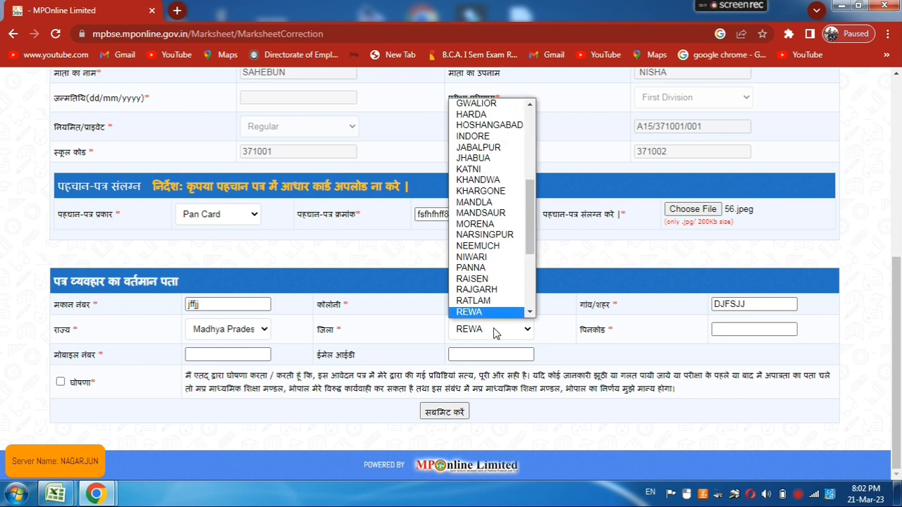
{"action": "key", "text": "Return"}
{"action": "left_click", "coordinate": [720, 331]}
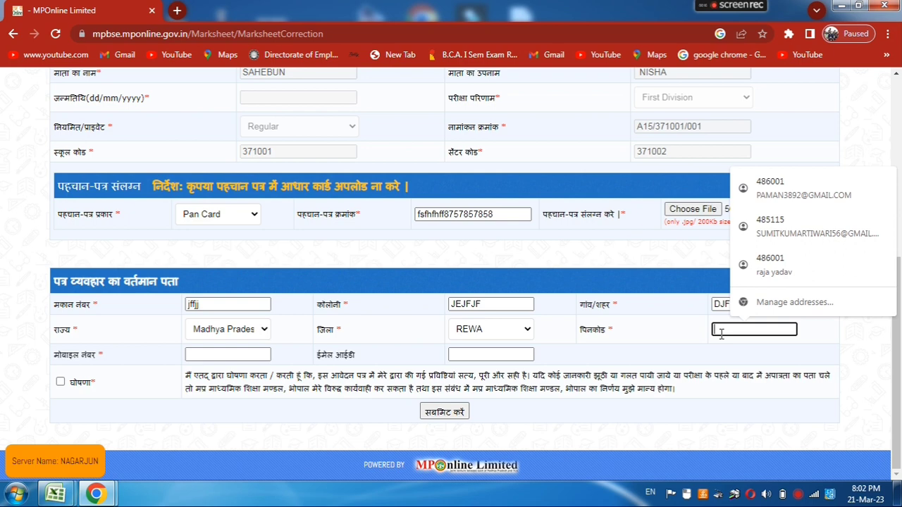
{"action": "type", "text": "486001"}
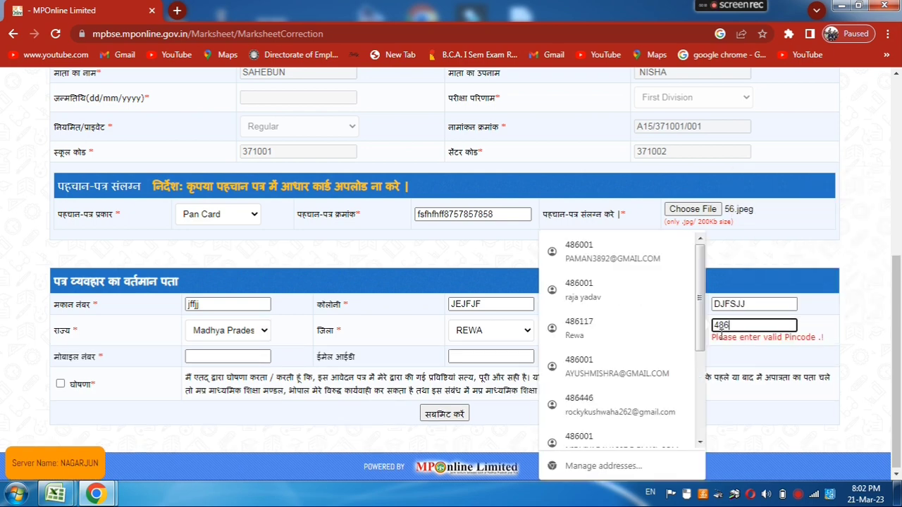
{"action": "left_click", "coordinate": [459, 387]}
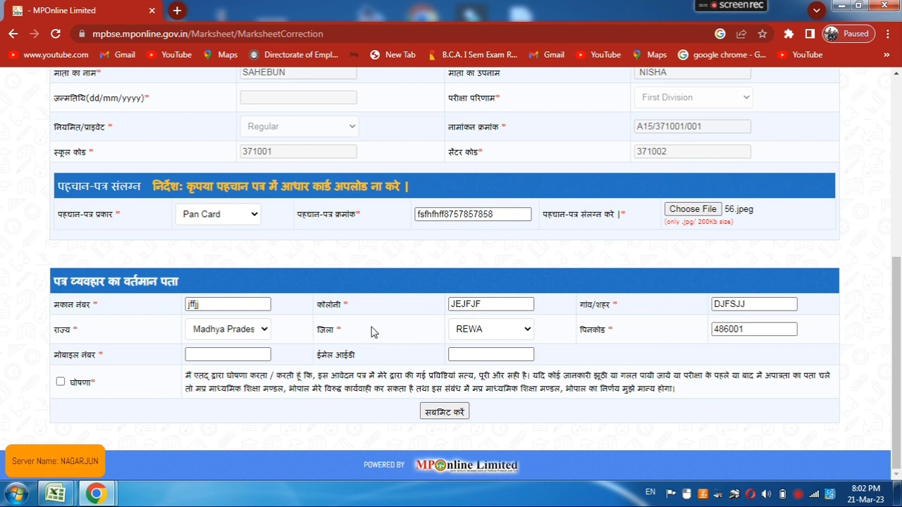
- Fill in the saved mobile number, tick the घोषणा declaration, and submit via सबमिट करें
{"action": "left_click", "coordinate": [204, 357]}
{"action": "left_click", "coordinate": [200, 355]}
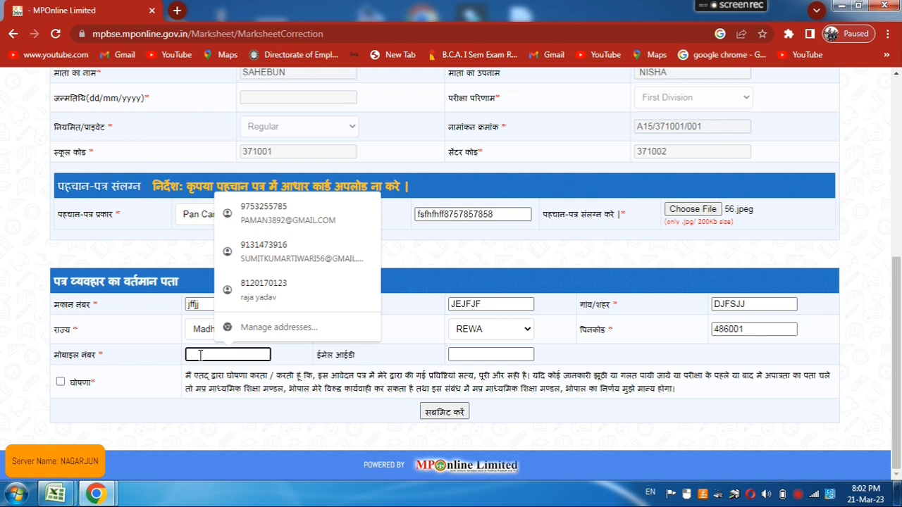
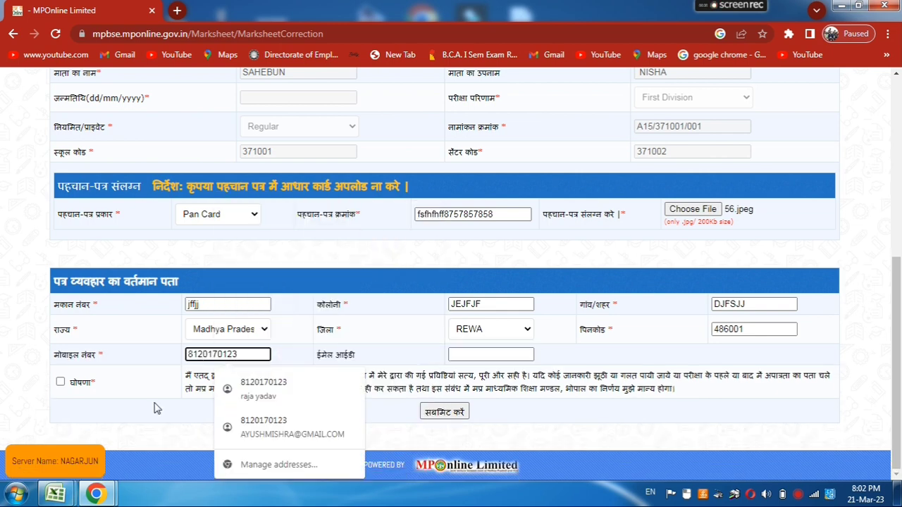
{"action": "left_click", "coordinate": [154, 407]}
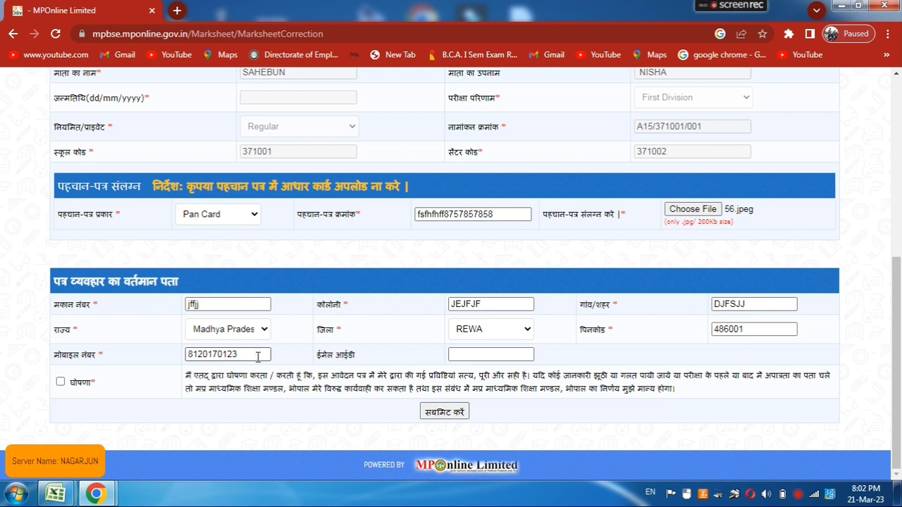
{"action": "left_click", "coordinate": [60, 383]}
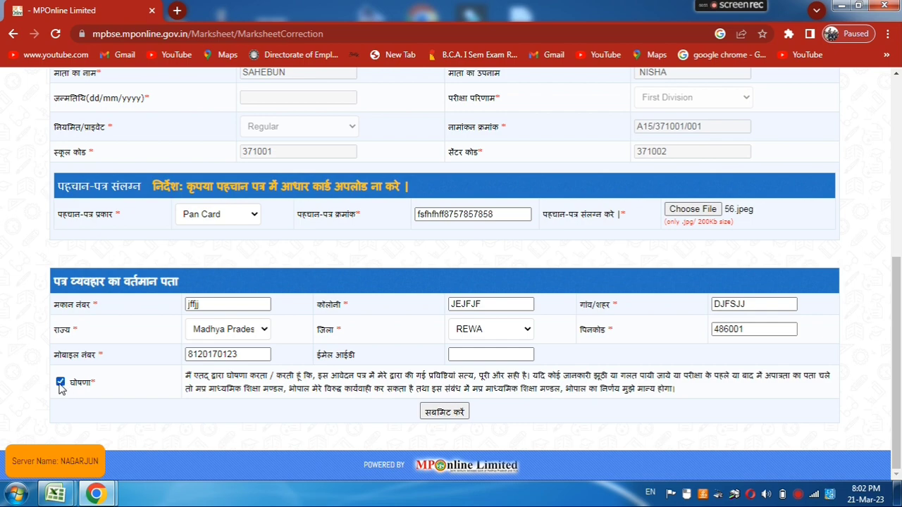
{"action": "left_click", "coordinate": [437, 412]}
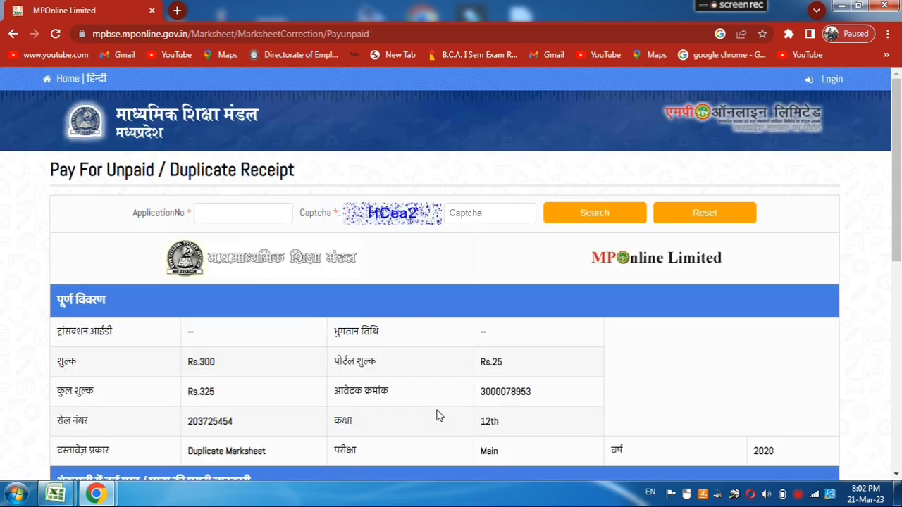
{"action": "scroll", "coordinate": [437, 415], "scroll_direction": "down", "scroll_amount": 2}
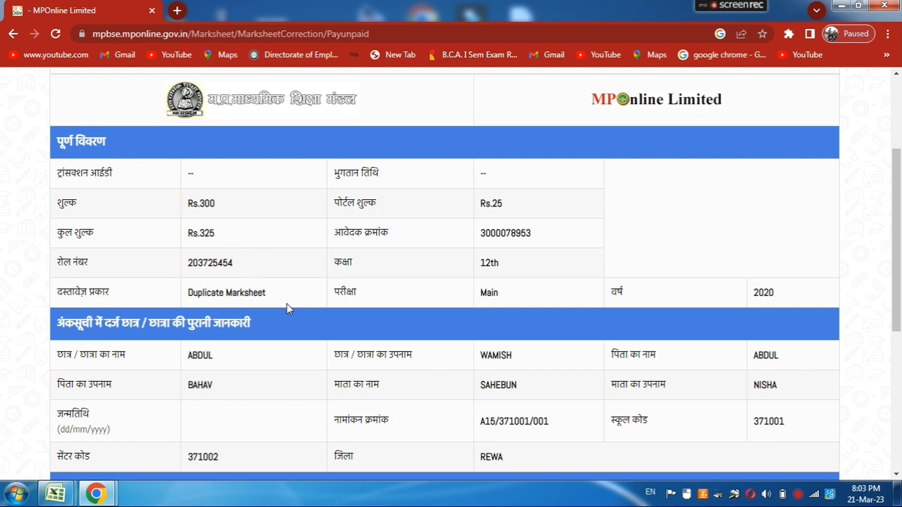
{"action": "scroll", "coordinate": [287, 308], "scroll_direction": "down", "scroll_amount": 3}
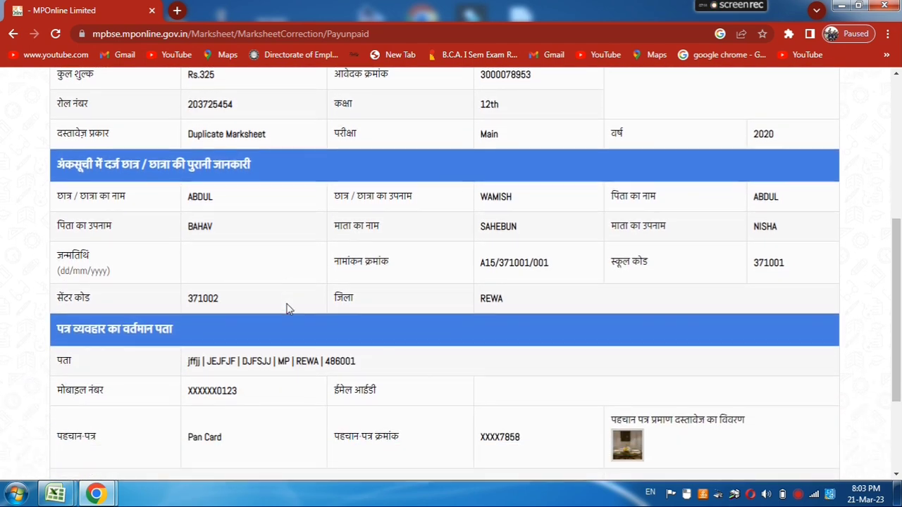
{"action": "scroll", "coordinate": [288, 308], "scroll_direction": "down", "scroll_amount": 3}
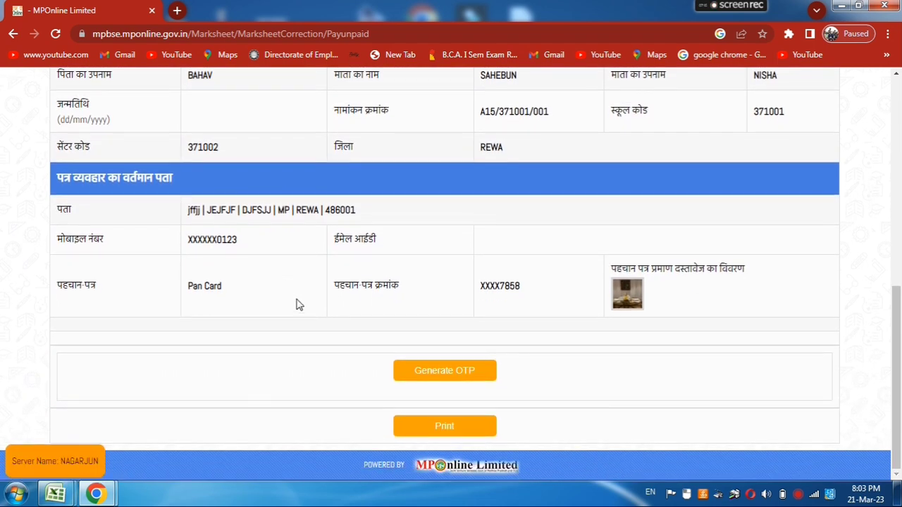
- Generate an OTP, submit an entered code, and dismiss the incorrect-OTP warning
{"action": "left_click", "coordinate": [450, 378]}
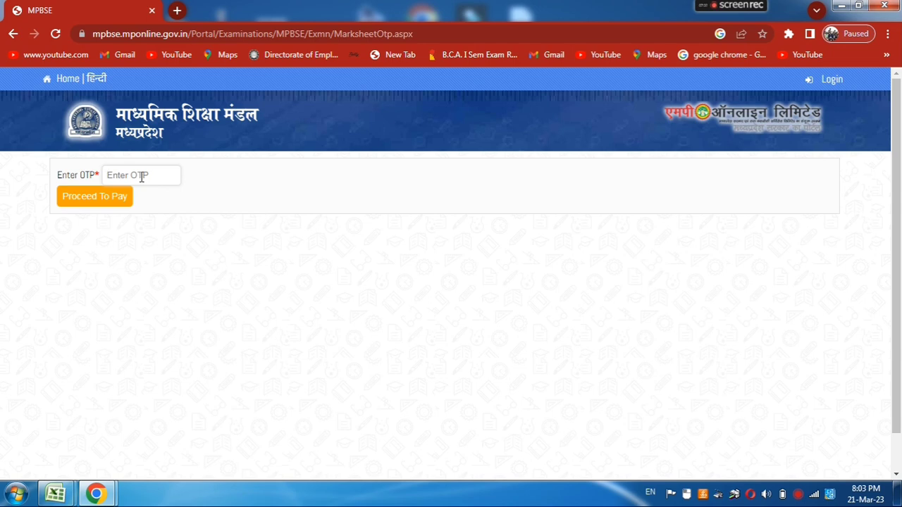
{"action": "left_click", "coordinate": [142, 177]}
{"action": "left_click", "coordinate": [118, 199]}
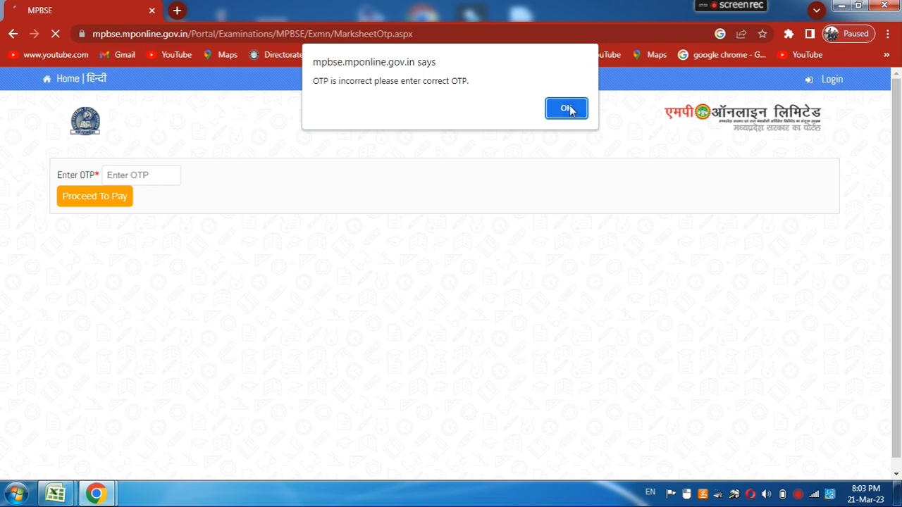
{"action": "left_click", "coordinate": [570, 109]}
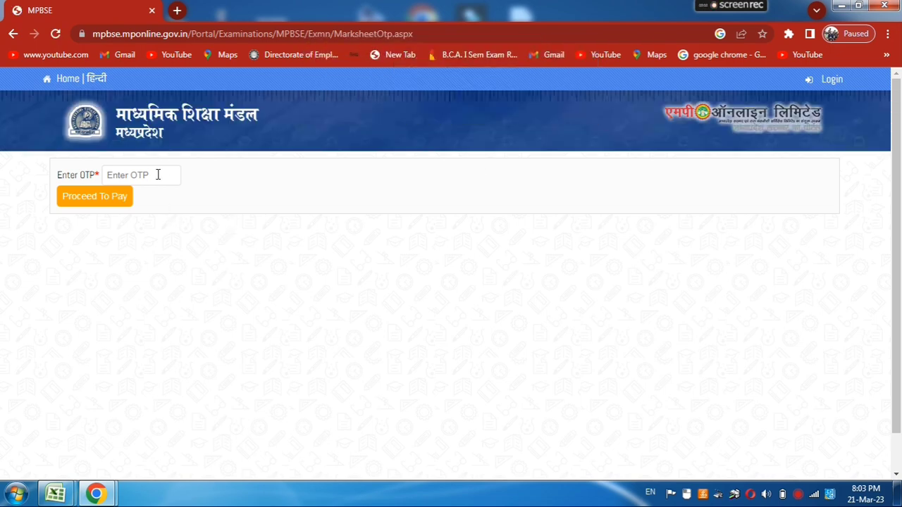
- Re-enter the correct received OTP and proceed to pay
{"action": "left_click", "coordinate": [158, 174]}
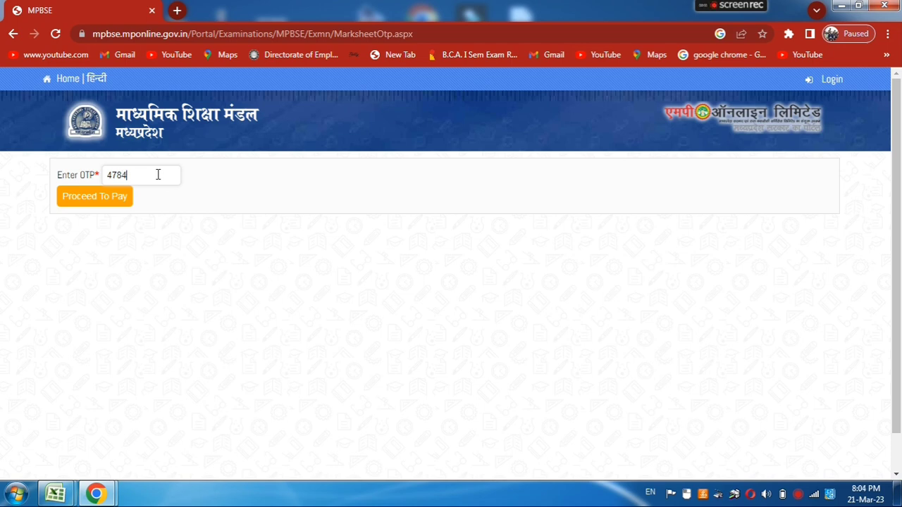
{"action": "left_click", "coordinate": [117, 198]}
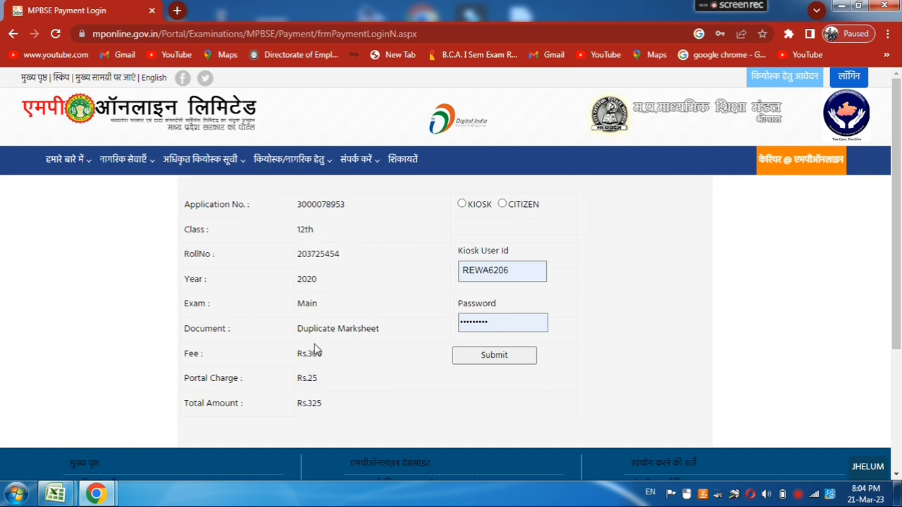
- Clear the saved kiosk user ID, choose to pay as CITIZEN, and submit
{"action": "left_click", "coordinate": [510, 271]}
{"action": "key", "text": "BackSpace"}
{"action": "key", "text": "BackSpace"}
{"action": "key", "text": "BackSpace"}
{"action": "key", "text": "BackSpace"}
{"action": "key", "text": "BackSpace"}
{"action": "key", "text": "BackSpace"}
{"action": "key", "text": "BackSpace"}
{"action": "key", "text": "BackSpace"}
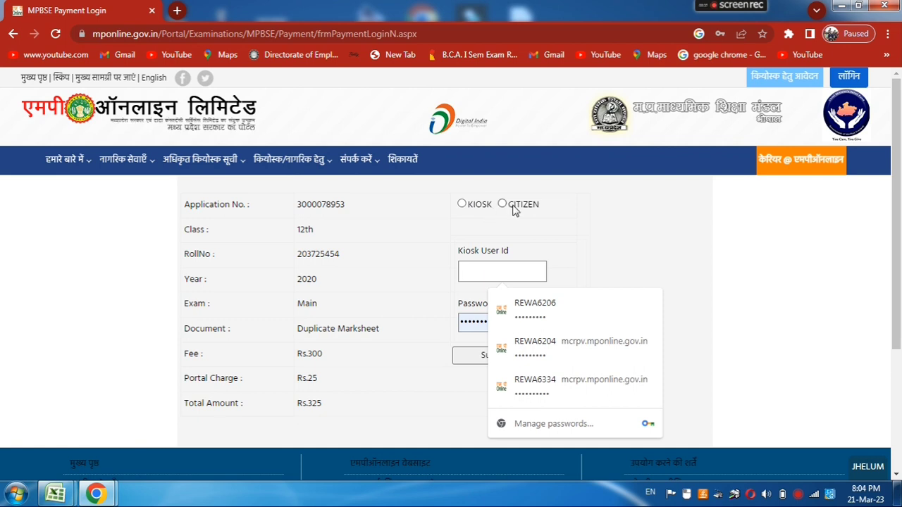
{"action": "left_click", "coordinate": [497, 234]}
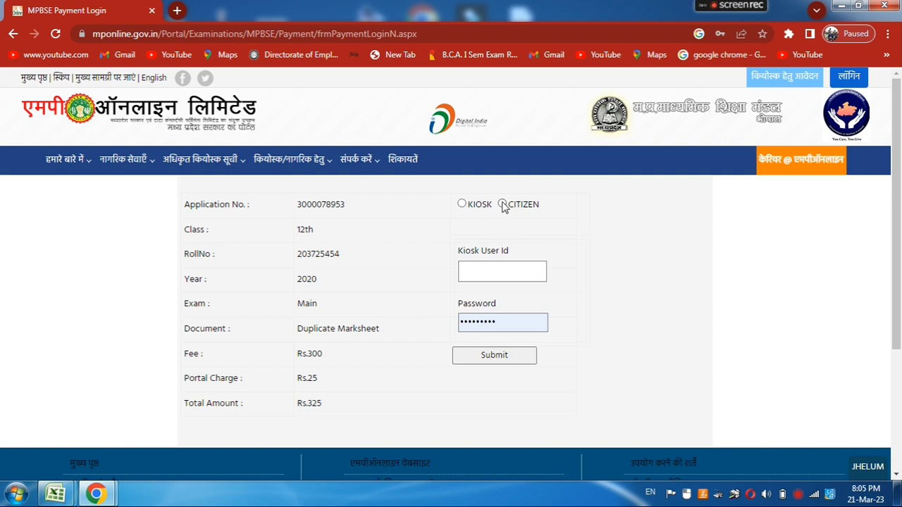
{"action": "left_click", "coordinate": [502, 205]}
{"action": "left_click", "coordinate": [489, 245]}
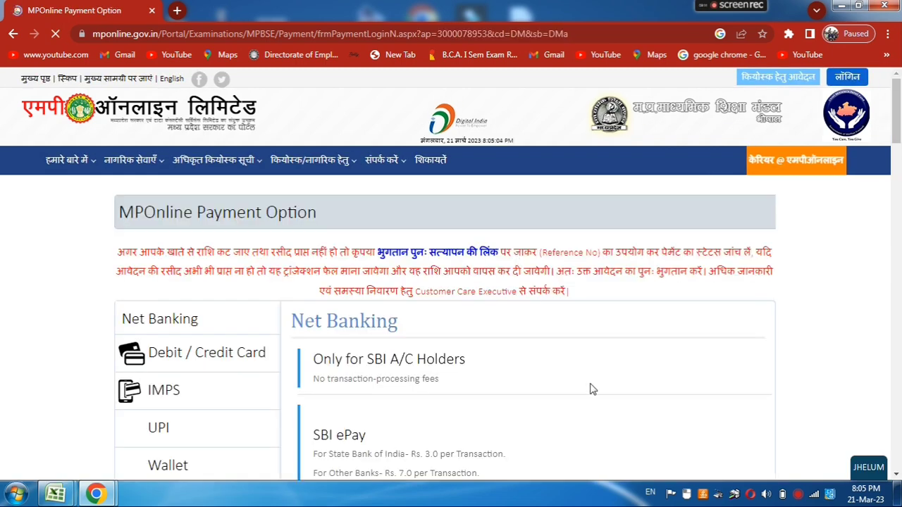
- Pay by UPI through PayGov India NDML to get an MPOnline transaction reference number
{"action": "scroll", "coordinate": [590, 390], "scroll_direction": "down", "scroll_amount": 2}
{"action": "scroll", "coordinate": [590, 389], "scroll_direction": "down", "scroll_amount": 2}
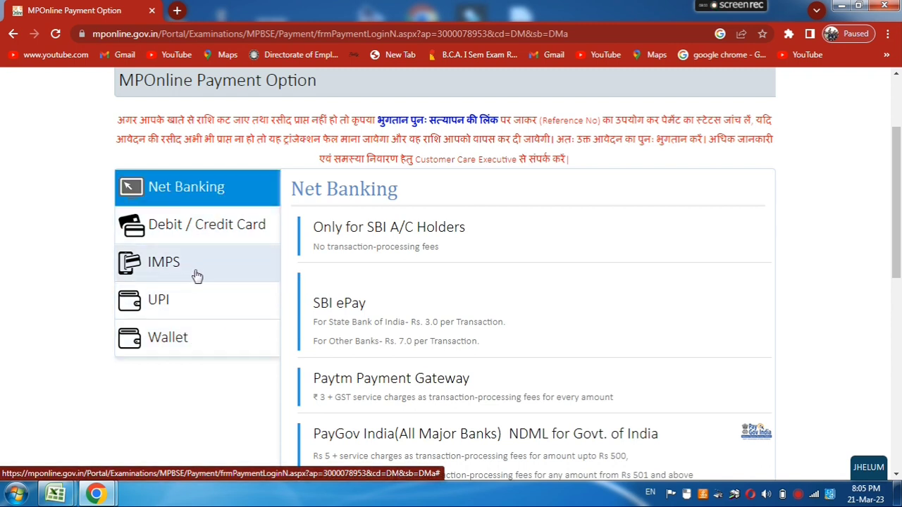
{"action": "left_click", "coordinate": [173, 302]}
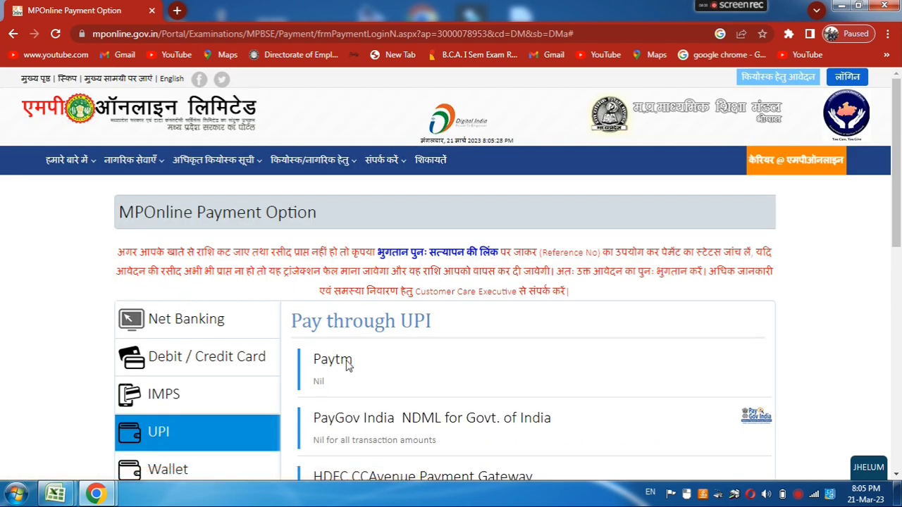
{"action": "scroll", "coordinate": [406, 457], "scroll_direction": "down", "scroll_amount": 2}
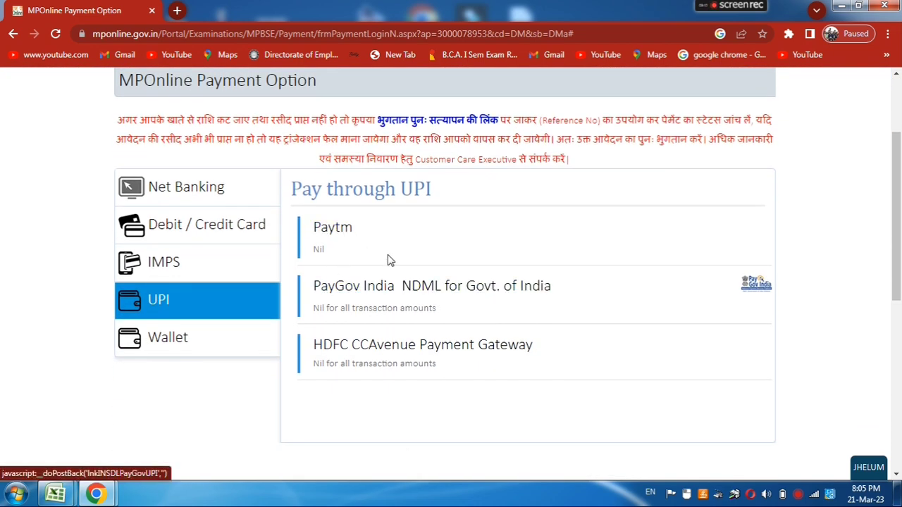
{"action": "left_click", "coordinate": [418, 296]}
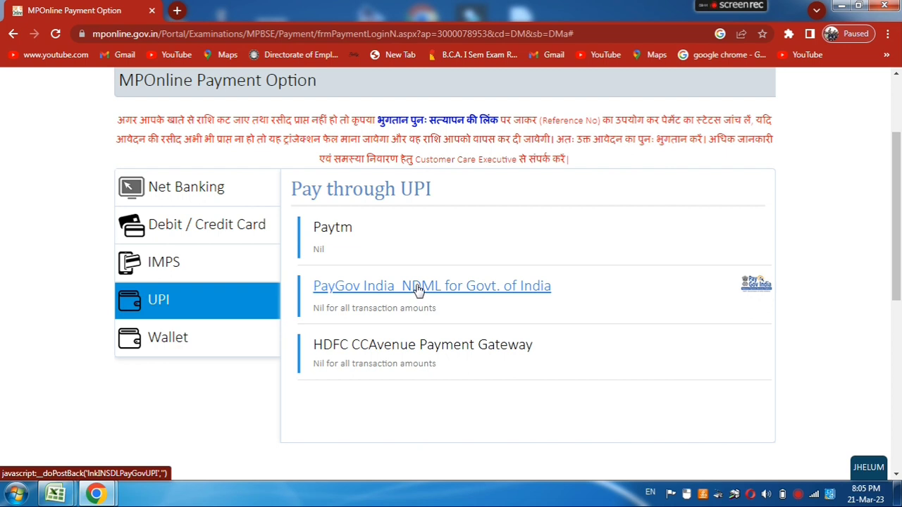
{"action": "left_click", "coordinate": [419, 291]}
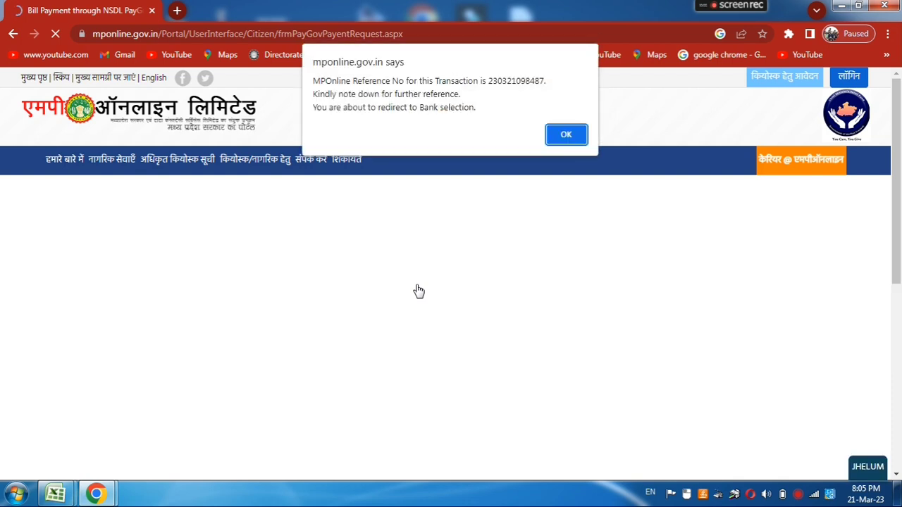
- Acknowledge the reference notice, pay Rs.325 by QR/BHIM UPI, and accept the zero convenience fee
{"action": "left_click", "coordinate": [565, 136]}
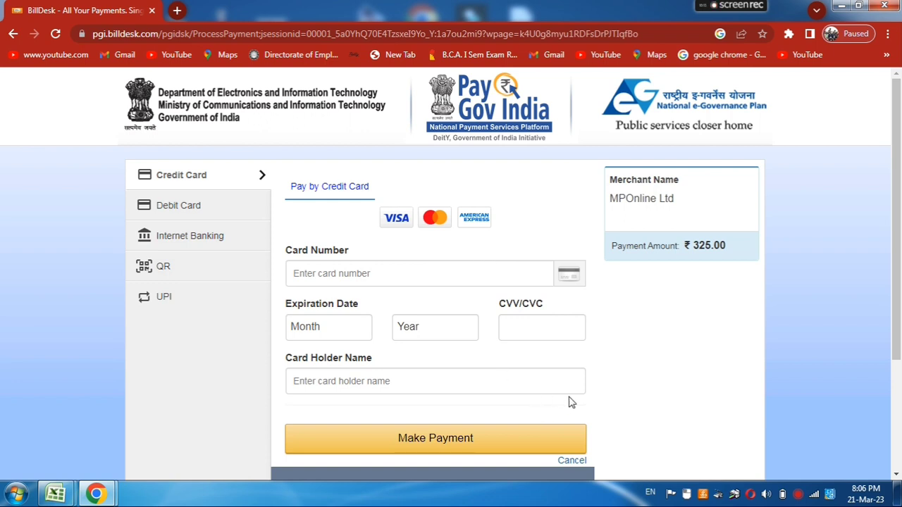
{"action": "scroll", "coordinate": [571, 402], "scroll_direction": "down", "scroll_amount": 1}
{"action": "scroll", "coordinate": [571, 403], "scroll_direction": "up", "scroll_amount": 1}
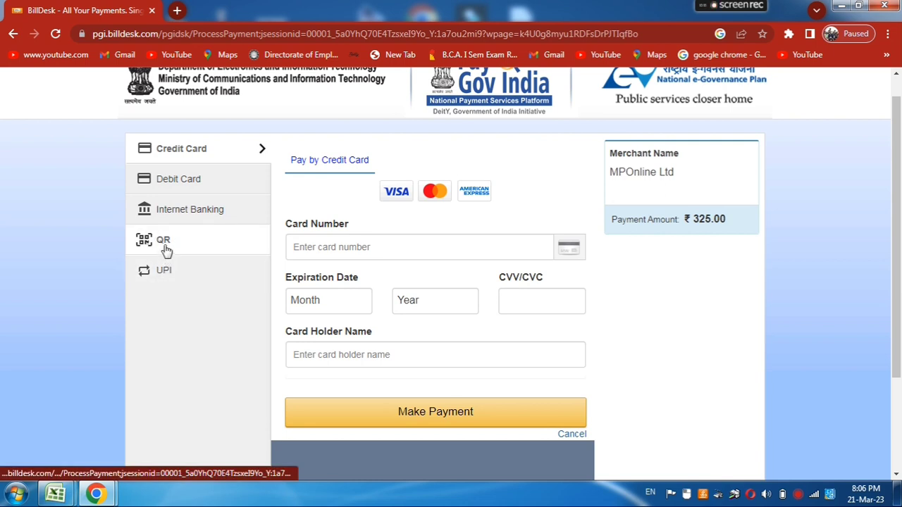
{"action": "left_click", "coordinate": [164, 246]}
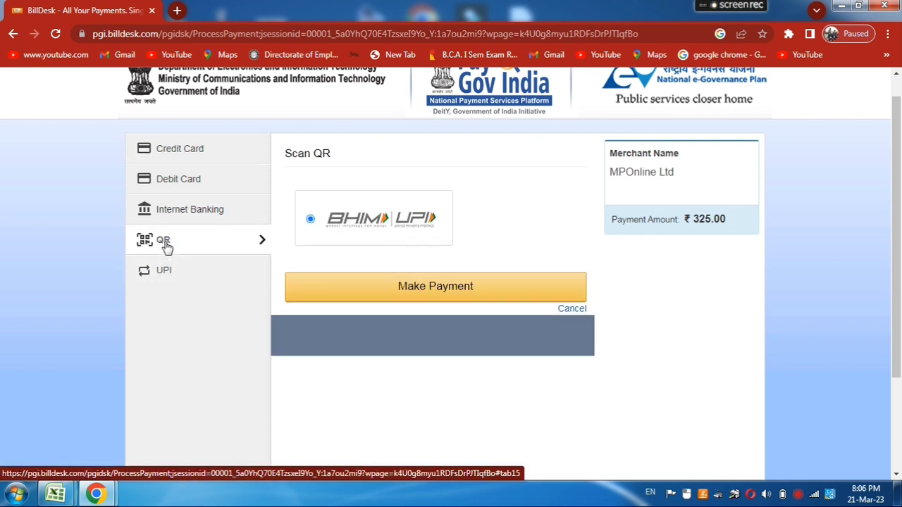
{"action": "left_click", "coordinate": [415, 294]}
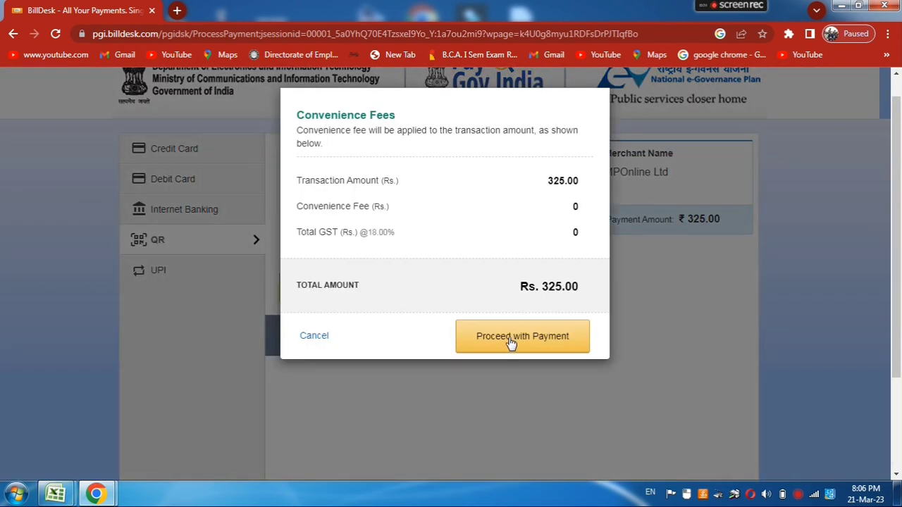
{"action": "left_click", "coordinate": [510, 341]}
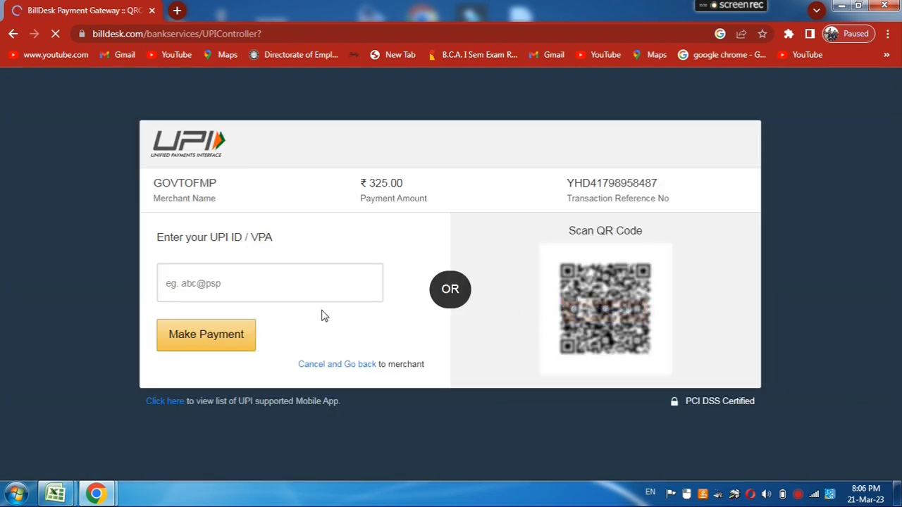
- Unblur the UPI QR code for the ₹325.00 payment to GOVTOFMP so it can be scanned
{"action": "left_click", "coordinate": [298, 282]}
{"action": "left_click", "coordinate": [597, 315]}
{"action": "left_click", "coordinate": [602, 313]}
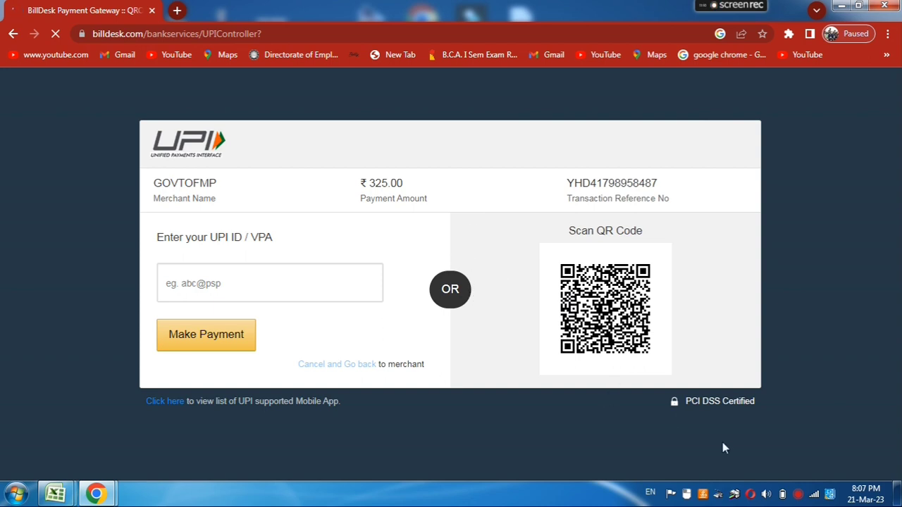
{"action": "mouse_move", "coordinate": [733, 8]}
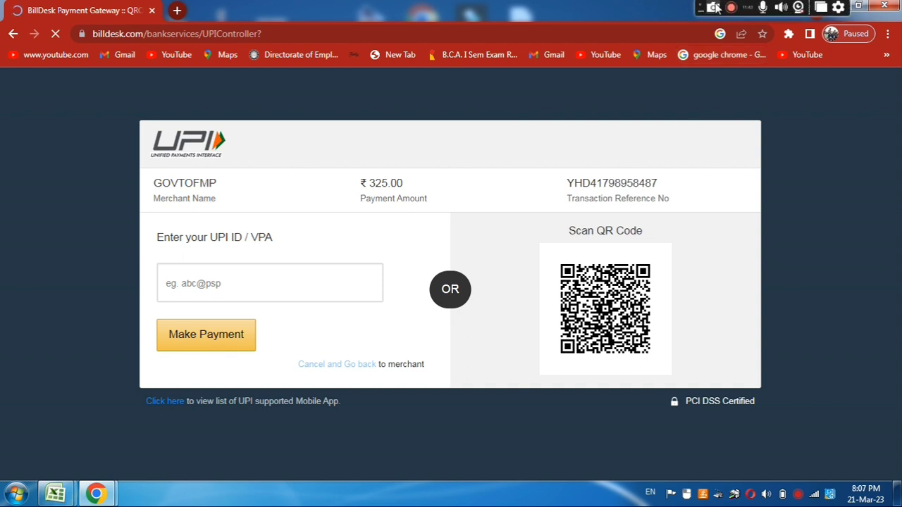